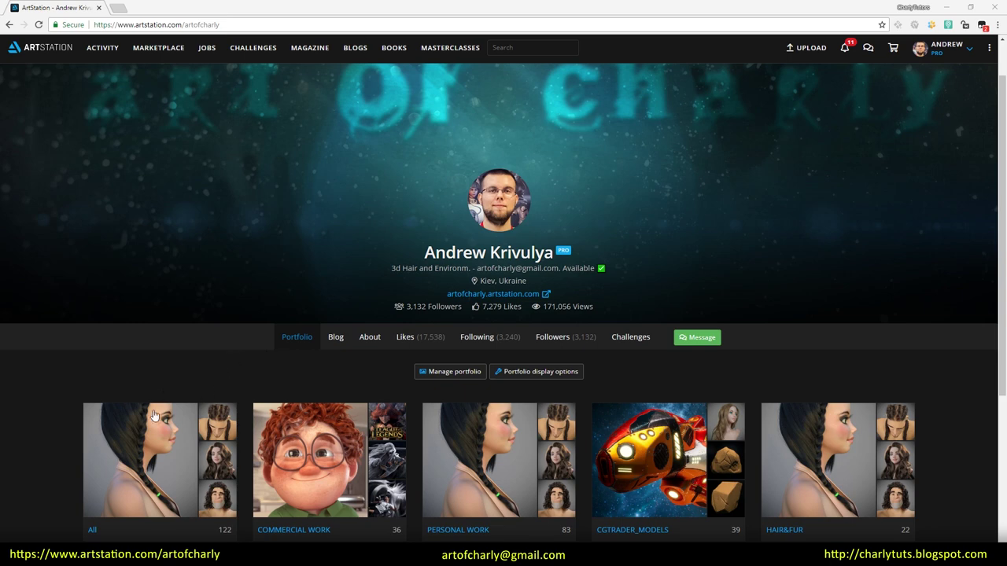
Open the portfolio's All album on ArtStation and scroll through its project thumbnails.
{"action": "left_click", "coordinate": [130, 457]}
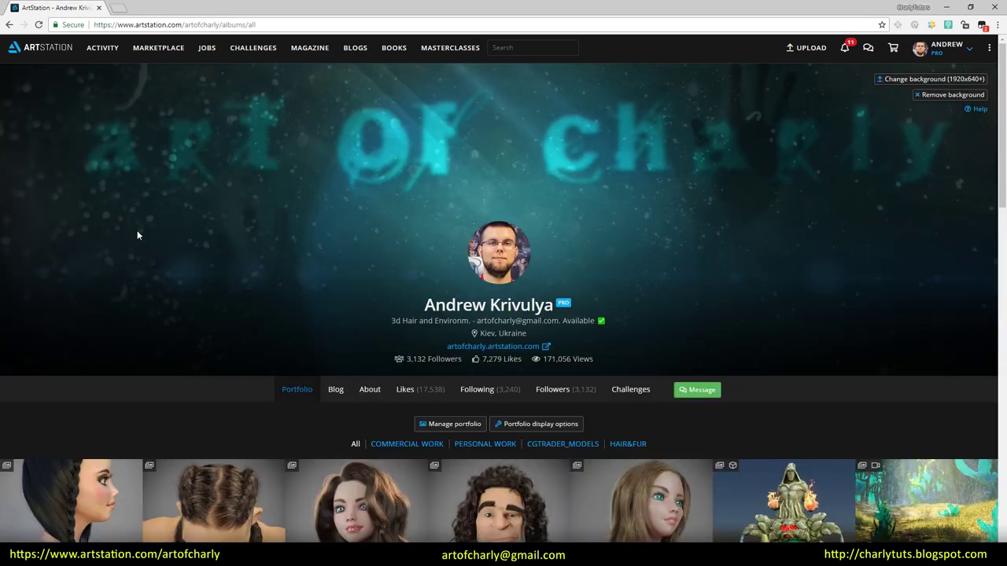
{"action": "scroll", "coordinate": [149, 227], "scroll_direction": "down", "scroll_amount": 2}
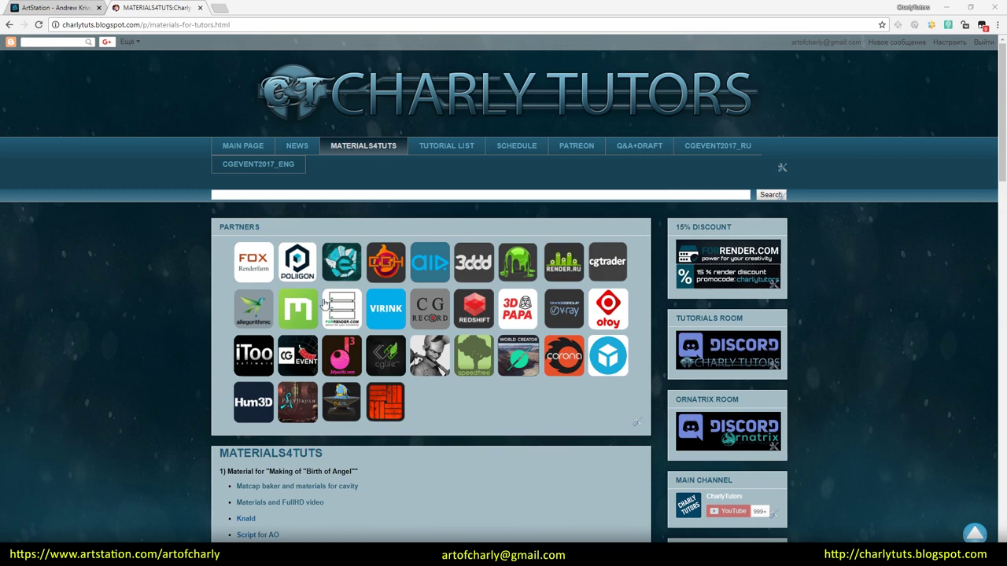
Open the item 11 BraidMaker link in a new Gumroad tab, then go to the Ornatrix for Maya page.
{"action": "scroll", "coordinate": [323, 304], "scroll_direction": "down", "scroll_amount": 5}
{"action": "scroll", "coordinate": [368, 282], "scroll_direction": "down", "scroll_amount": 15}
{"action": "middle_click", "coordinate": [245, 245]}
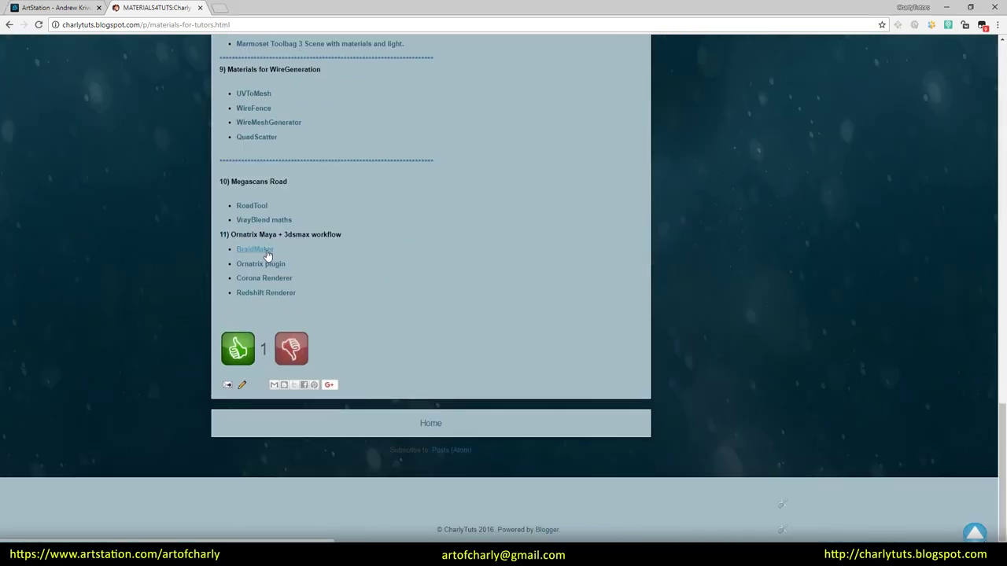
{"action": "left_click", "coordinate": [259, 14]}
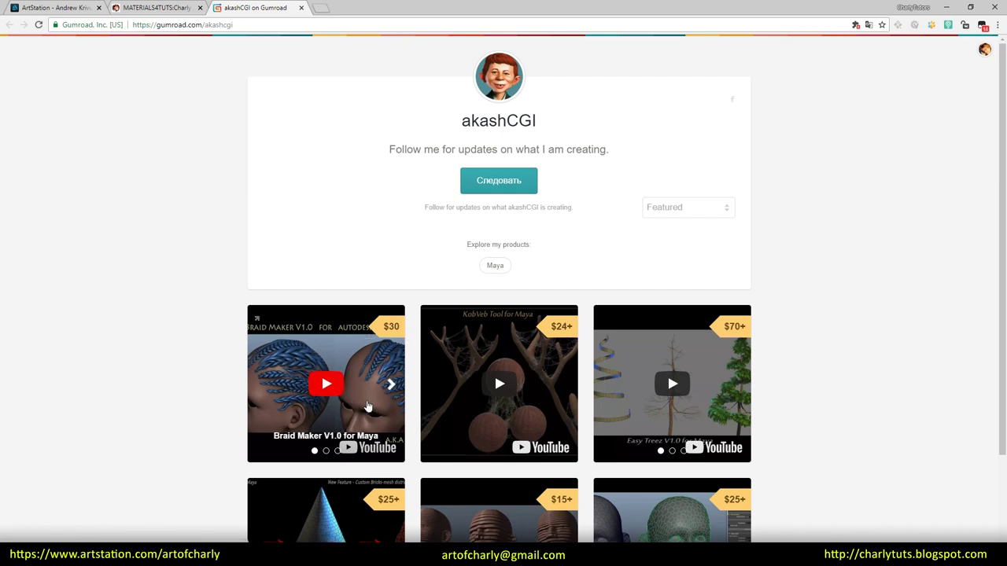
{"action": "mouse_move", "coordinate": [329, 363]}
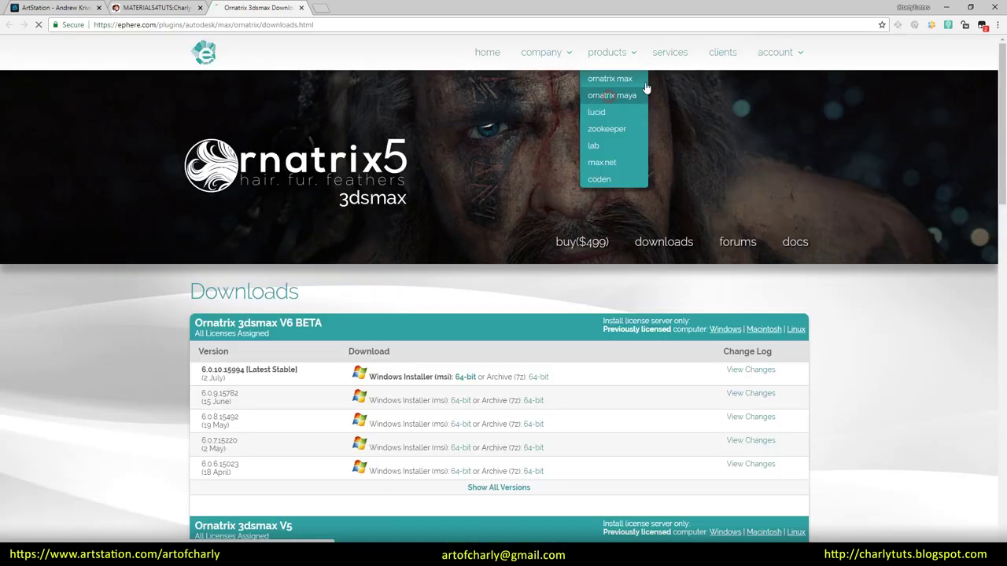
{"action": "left_click", "coordinate": [612, 78]}
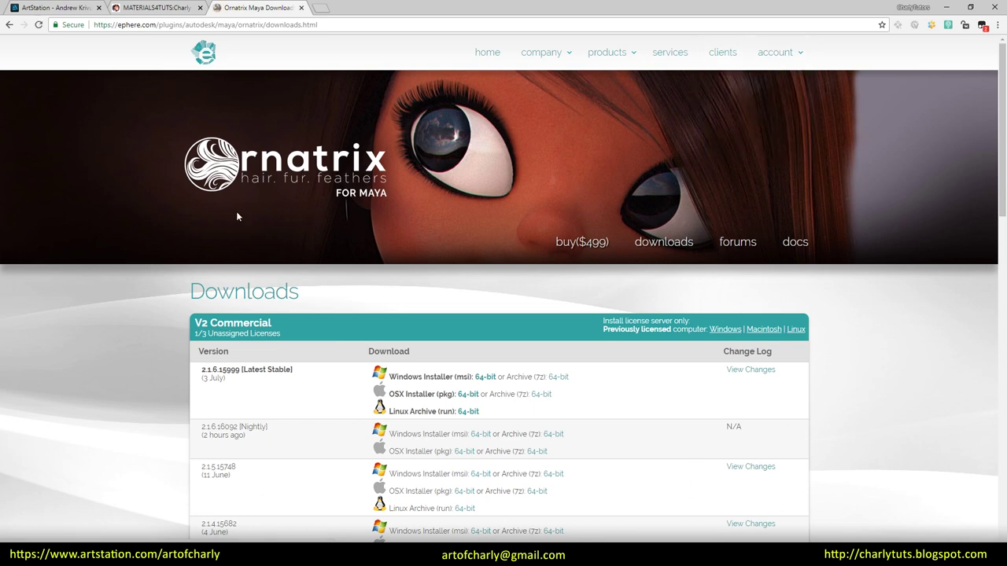
Scroll to the Demo Version table and highlight the 2.1.6.15999 latest stable entry.
{"action": "scroll", "coordinate": [236, 211], "scroll_direction": "down", "scroll_amount": 3}
{"action": "scroll", "coordinate": [171, 213], "scroll_direction": "down", "scroll_amount": 5}
{"action": "scroll", "coordinate": [281, 245], "scroll_direction": "down", "scroll_amount": 1}
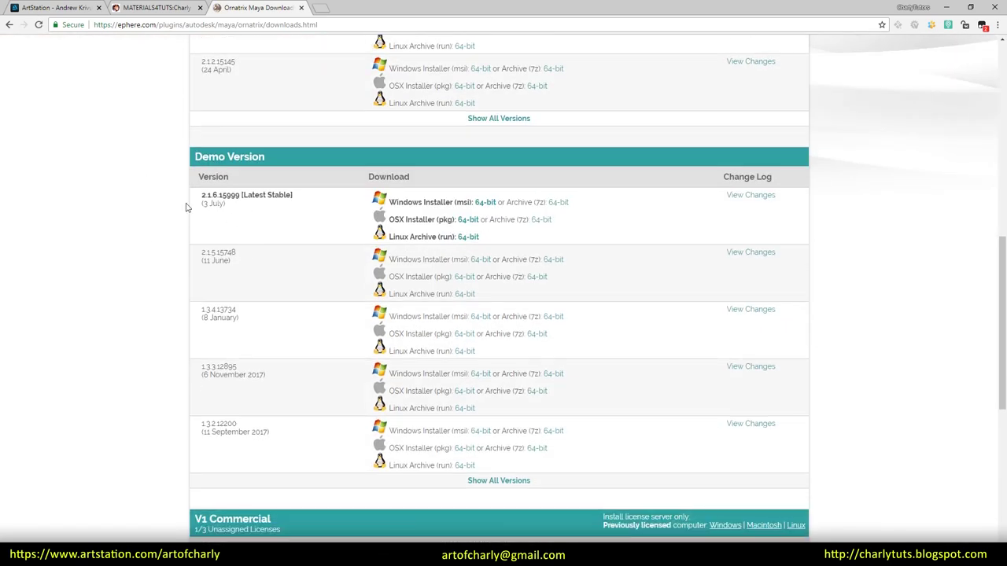
{"action": "triple_click", "coordinate": [214, 199]}
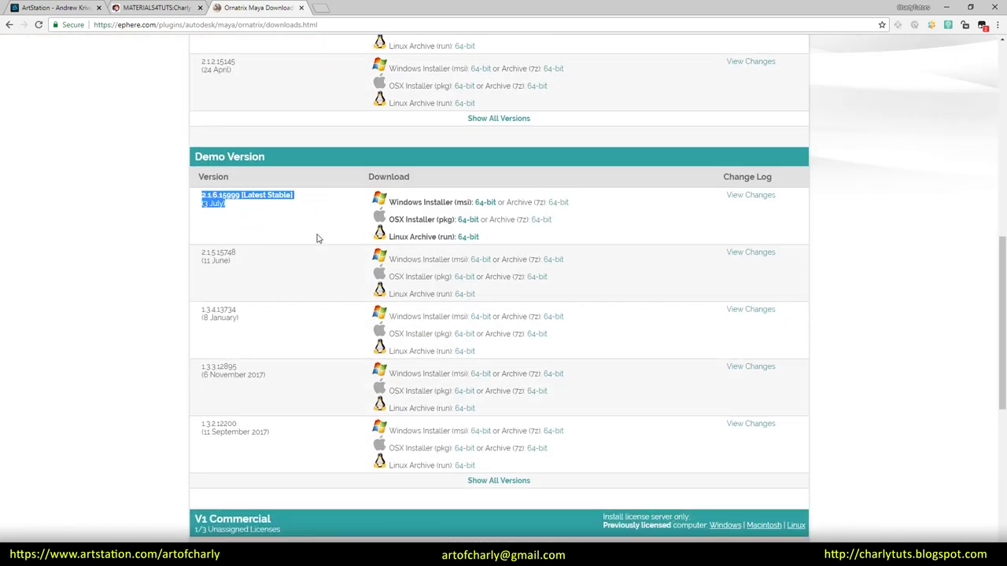
{"action": "left_click", "coordinate": [301, 215]}
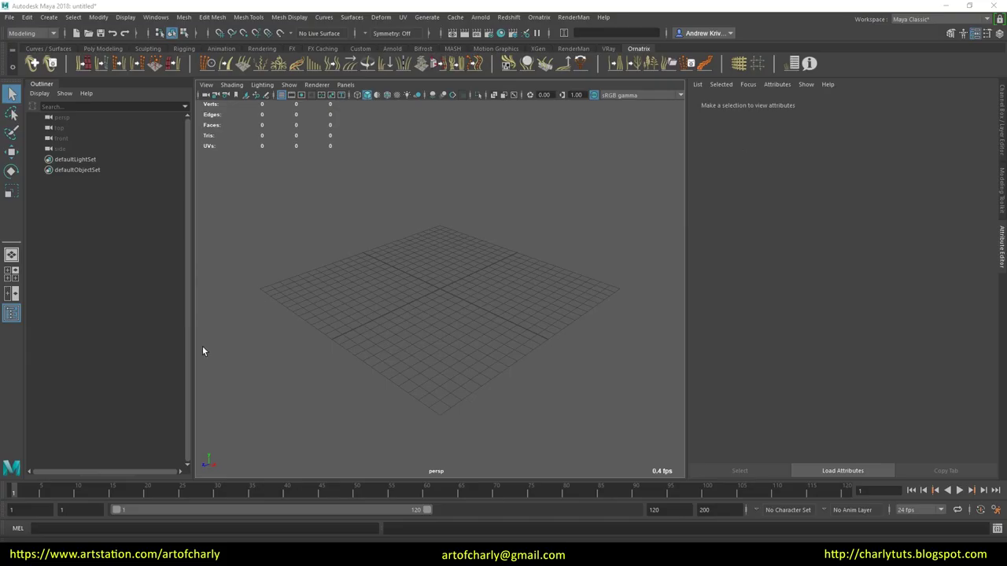
{"action": "left_click", "coordinate": [365, 304]}
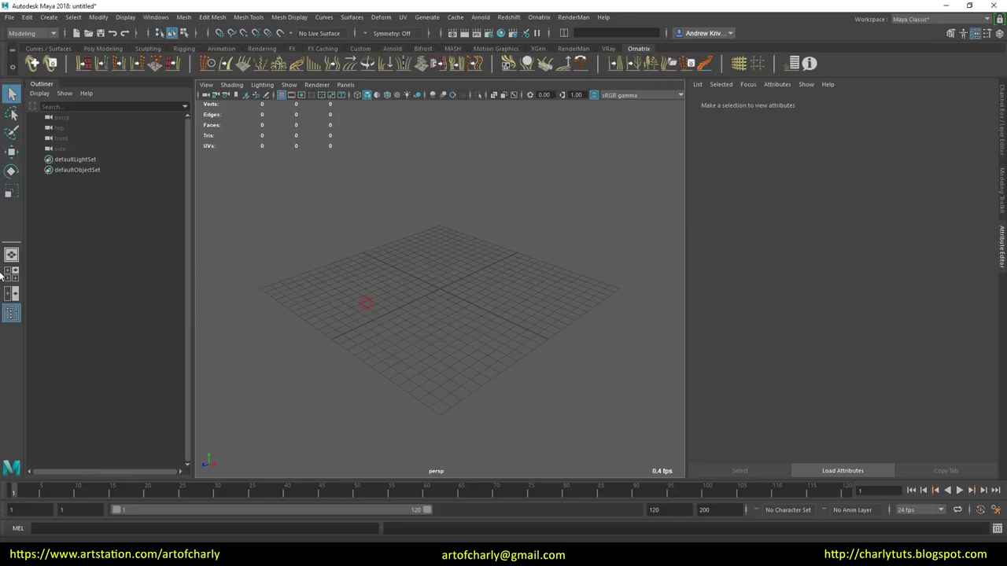
Review the Plug-in Manager from Windows > Settings/Preferences, close it, and bring up the Script Editor.
{"action": "left_click", "coordinate": [162, 17]}
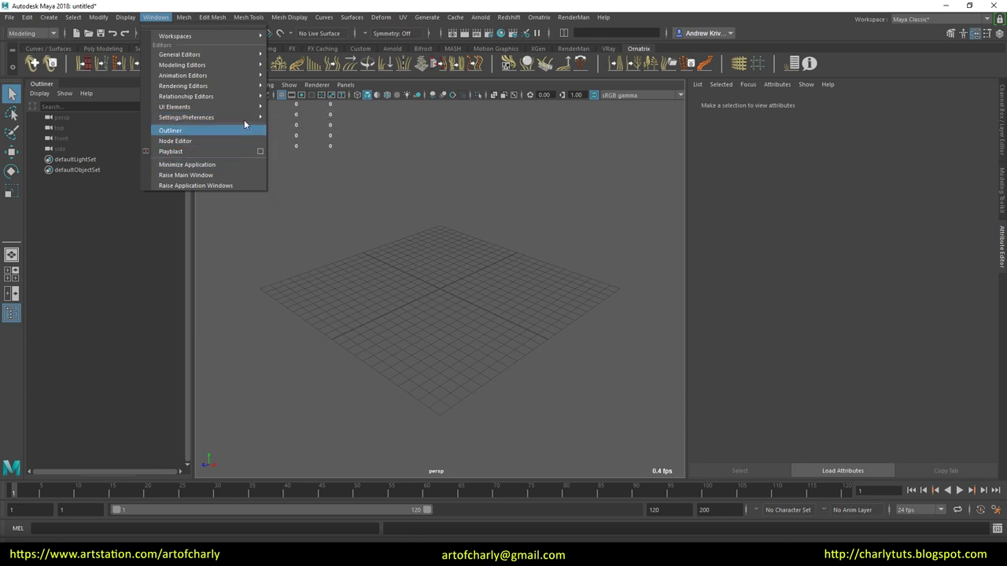
{"action": "left_click", "coordinate": [301, 195]}
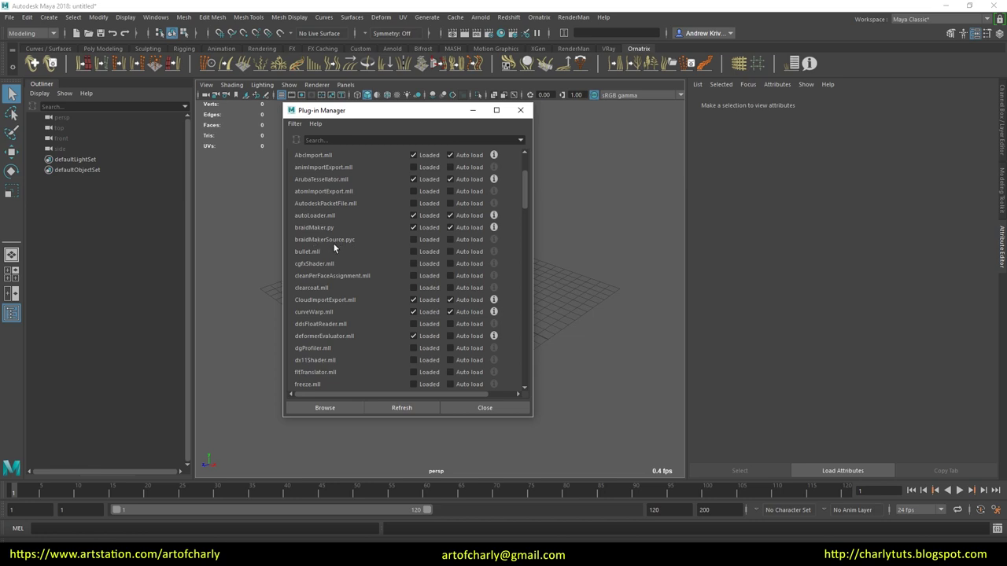
{"action": "left_click", "coordinate": [485, 407]}
{"action": "left_click", "coordinate": [996, 531]}
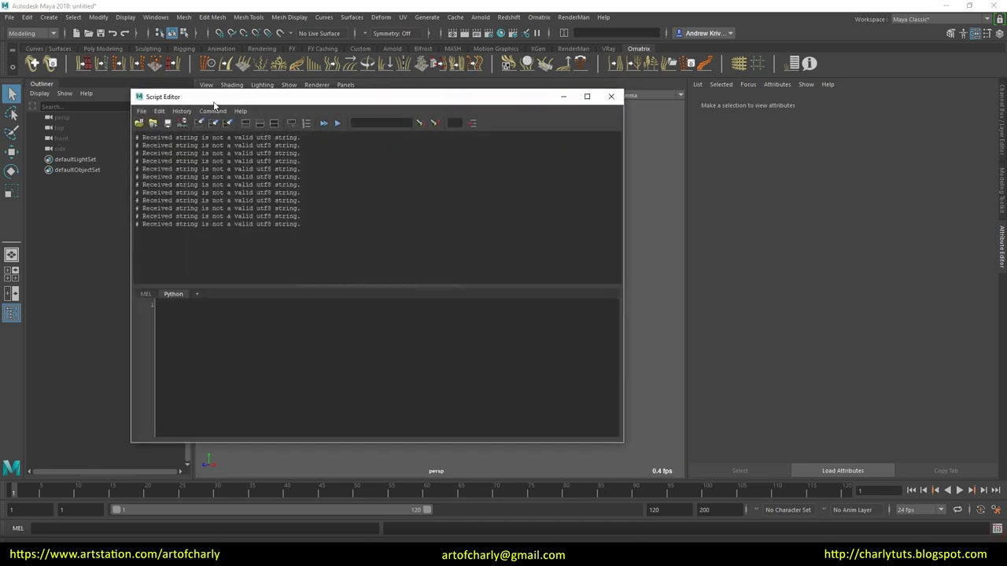
Load braidMaker.py into the Script Editor, select all its code and run it.
{"action": "left_click_drag", "start_coordinate": [211, 96], "coordinate": [300, 108]}
{"action": "left_click", "coordinate": [226, 121]}
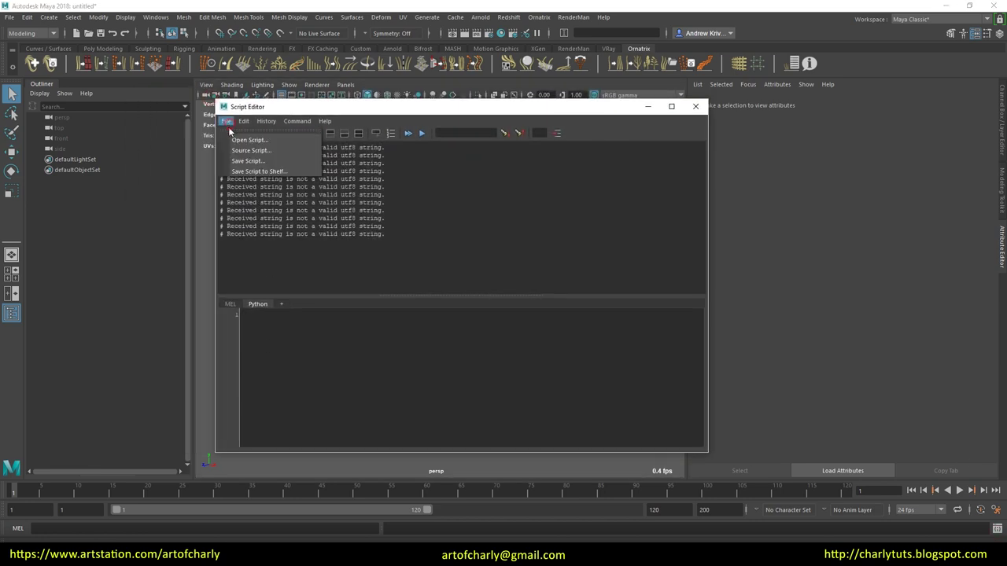
{"action": "left_click", "coordinate": [252, 136]}
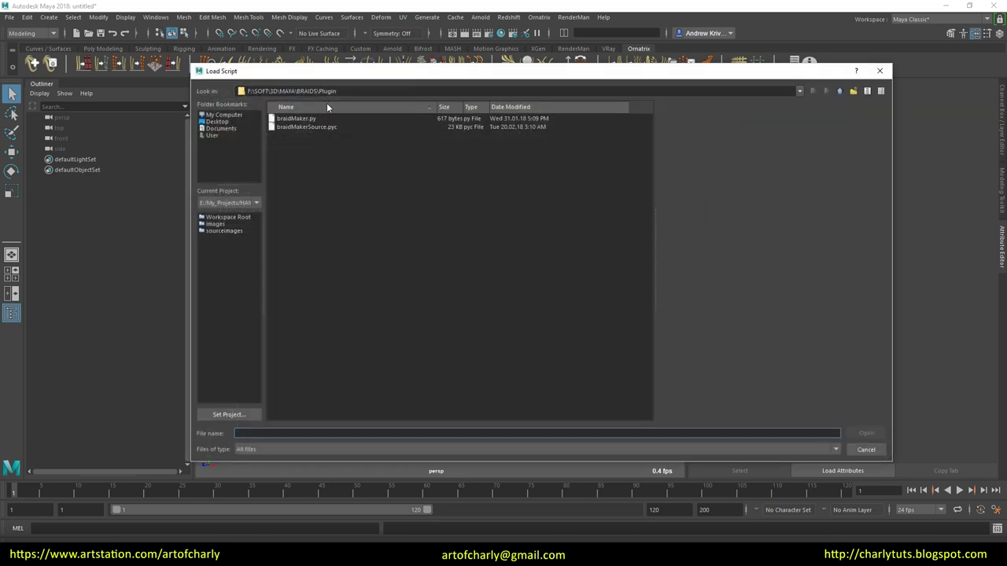
{"action": "double_click", "coordinate": [295, 118]}
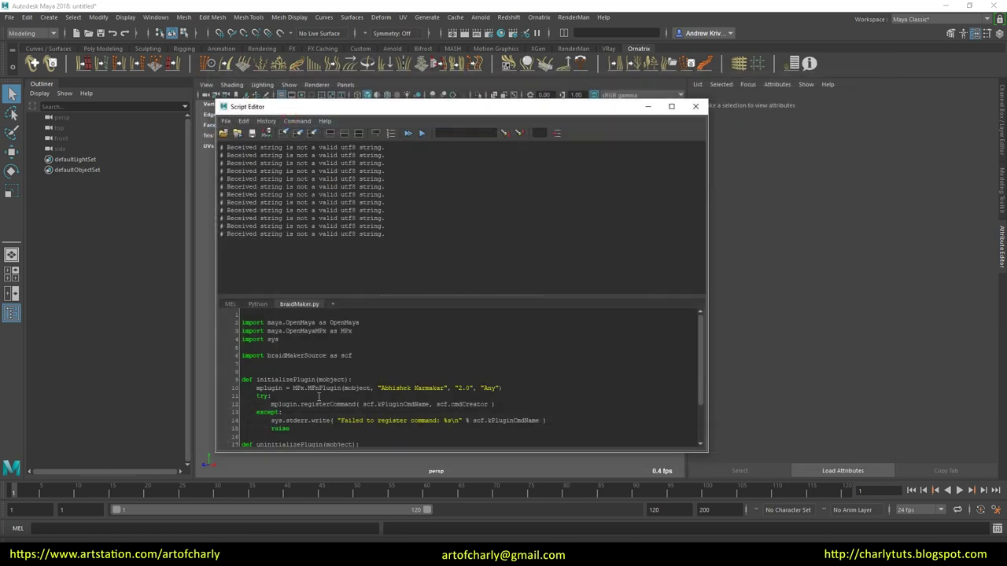
{"action": "key", "text": "ctrl+a"}
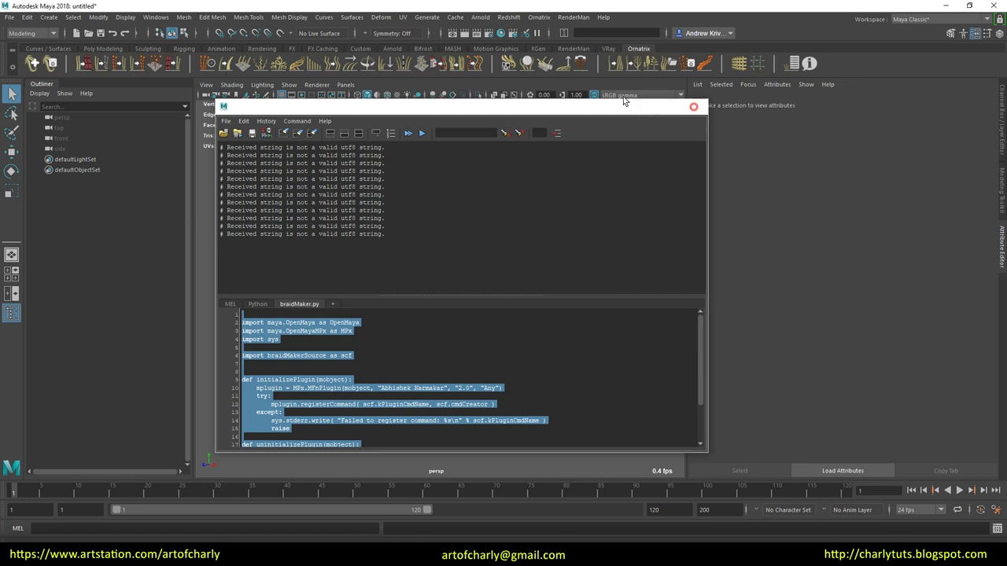
{"action": "left_click", "coordinate": [695, 106]}
{"action": "left_click", "coordinate": [360, 49]}
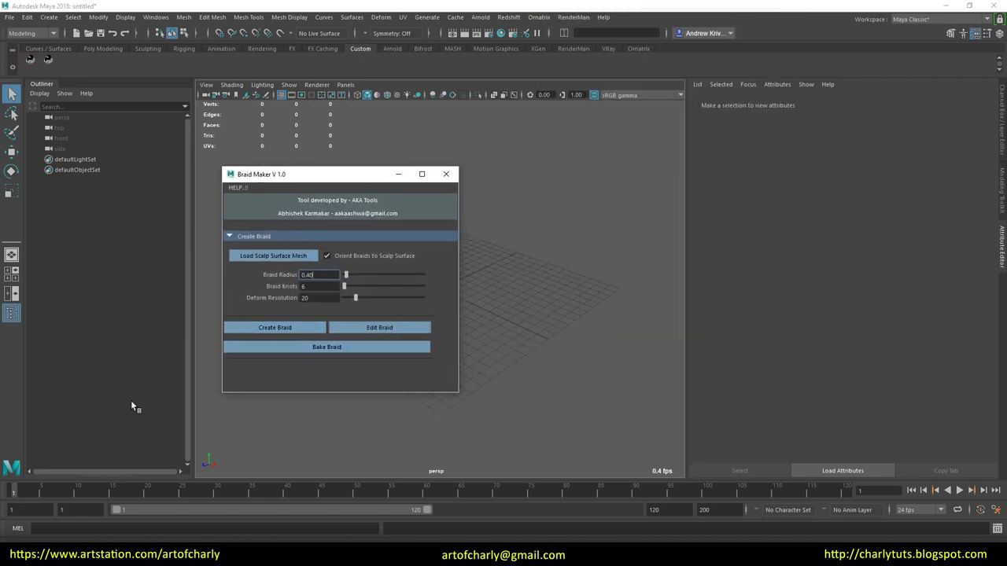
Close Braid Maker, return to the Ornatrix shelf, and check the viewport Renderer menu without changing it.
{"action": "left_click", "coordinate": [445, 174]}
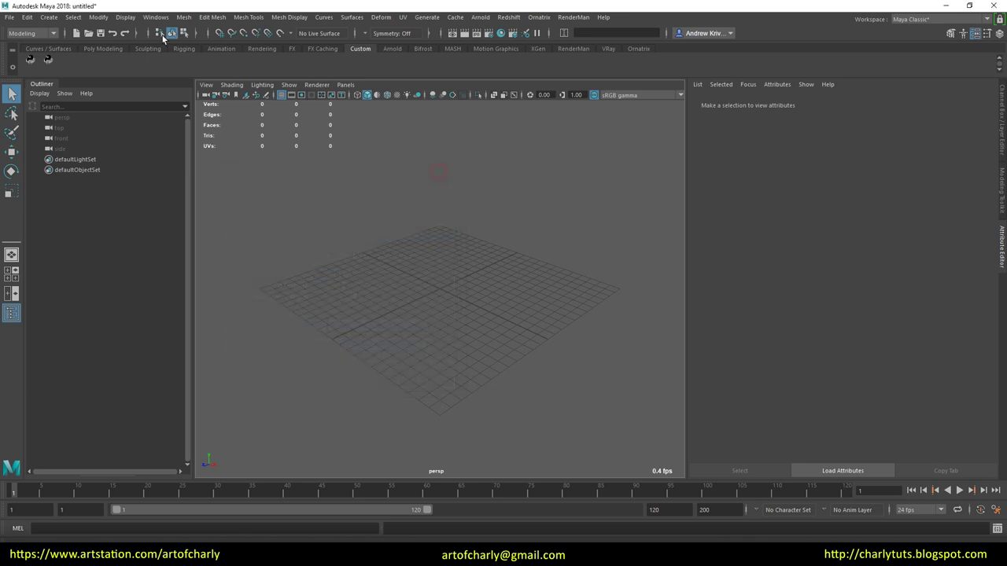
{"action": "left_click", "coordinate": [28, 62]}
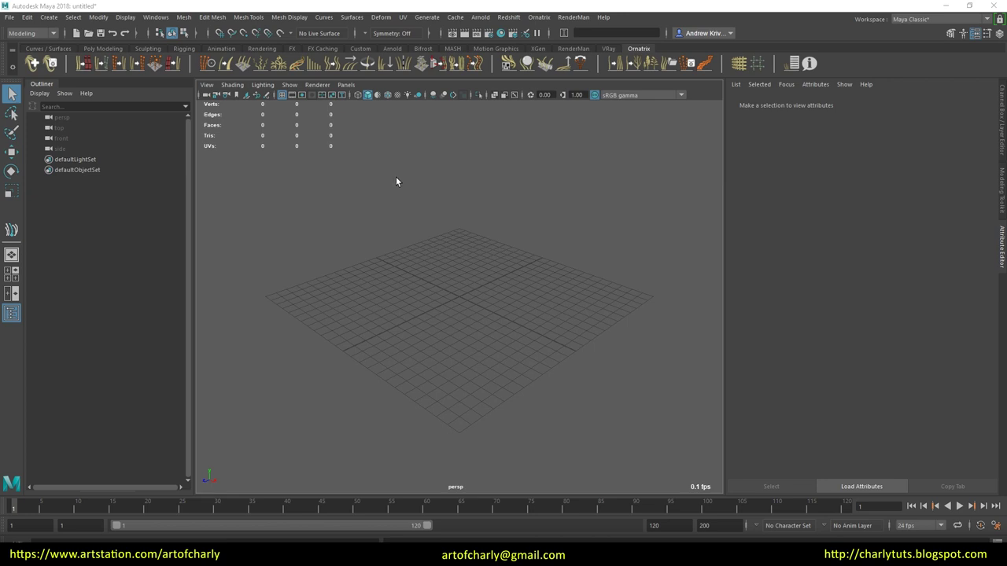
{"action": "left_click_drag", "start_coordinate": [629, 186], "coordinate": [472, 318]}
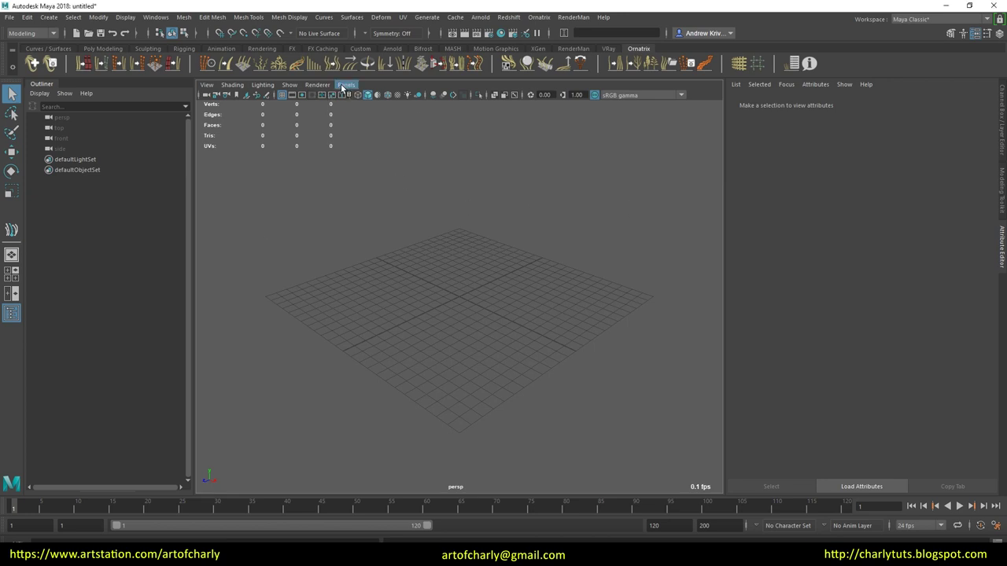
{"action": "left_click", "coordinate": [317, 85]}
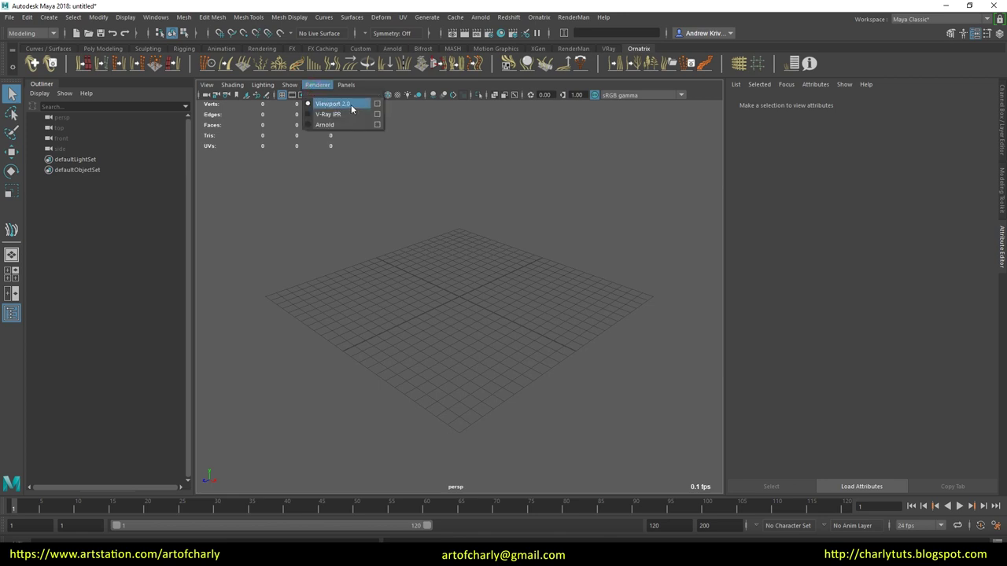
{"action": "left_click", "coordinate": [543, 289]}
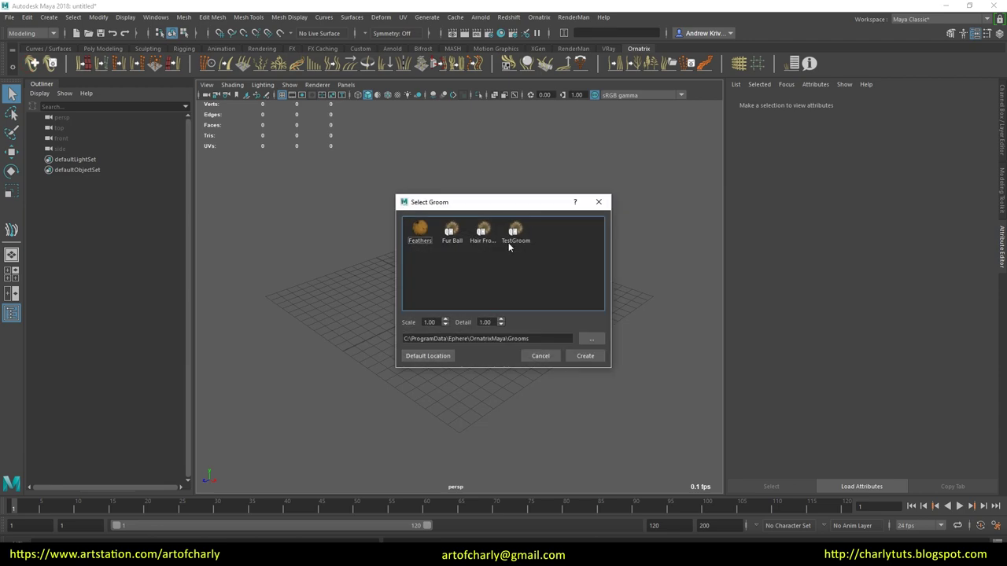
Create the Fur Ball groom from the Select Groom dialog and reselect its hair.
{"action": "double_click", "coordinate": [452, 240]}
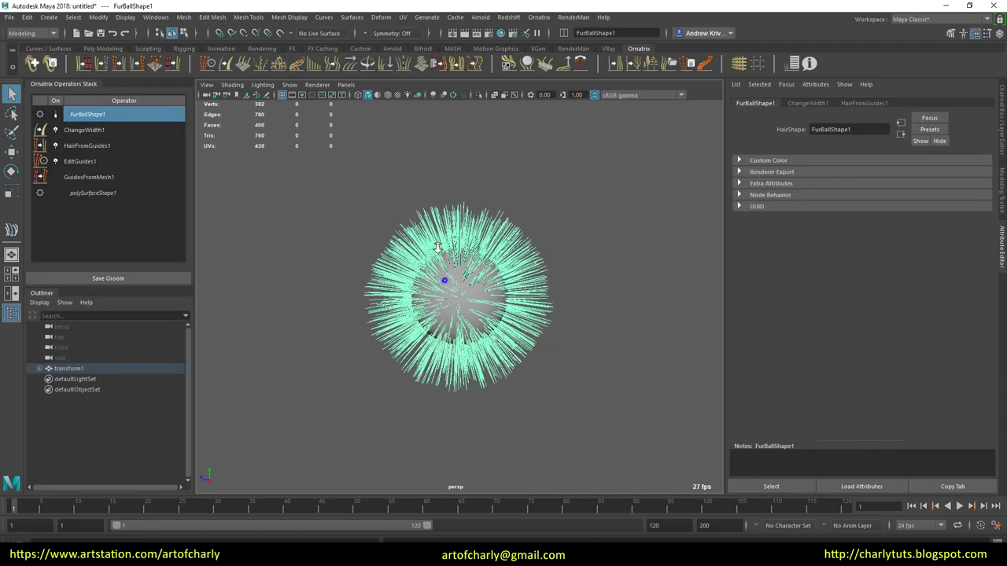
{"action": "left_click", "coordinate": [485, 286]}
{"action": "left_click", "coordinate": [622, 179]}
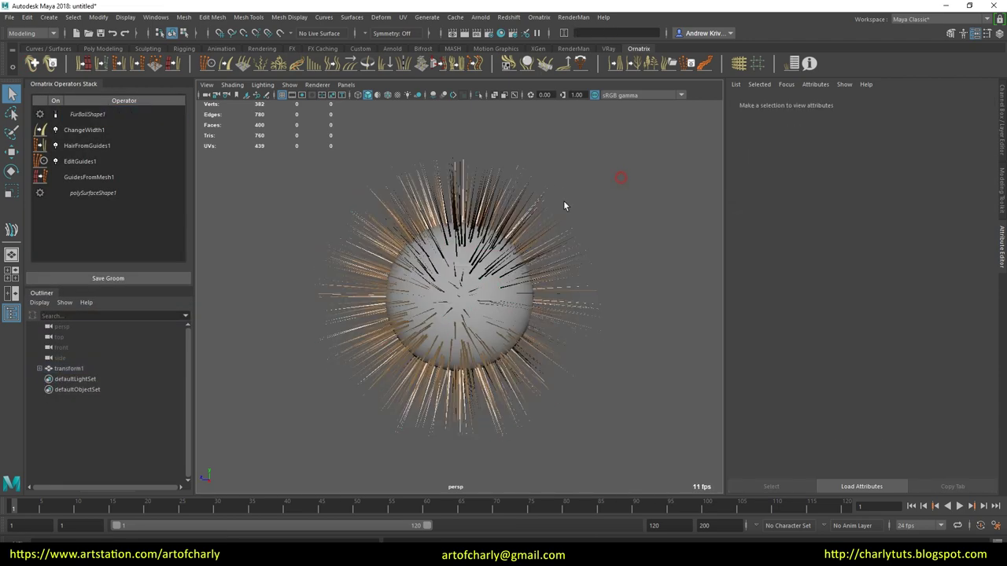
{"action": "left_click", "coordinate": [545, 210]}
In EditGuides1, box-select and delete the unwanted guides, trimming 300 strands to 118.
{"action": "left_click", "coordinate": [115, 164]}
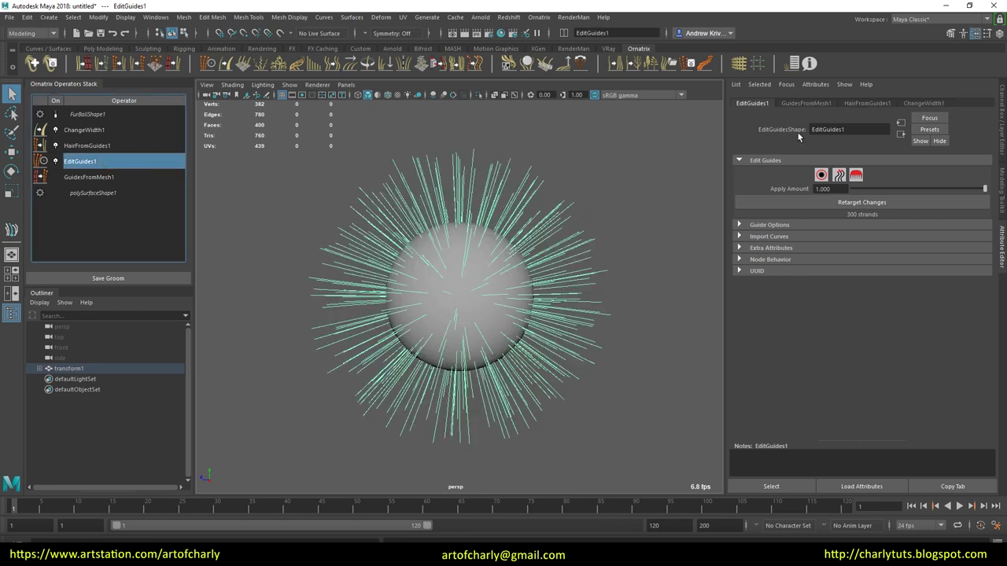
{"action": "left_click", "coordinate": [826, 174]}
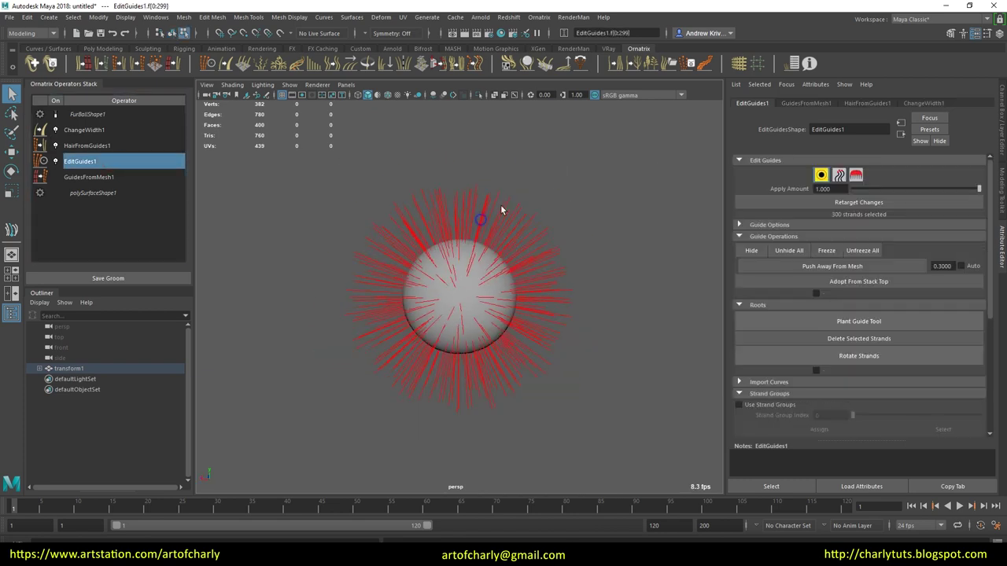
{"action": "left_click_drag", "start_coordinate": [325, 155], "coordinate": [470, 447]}
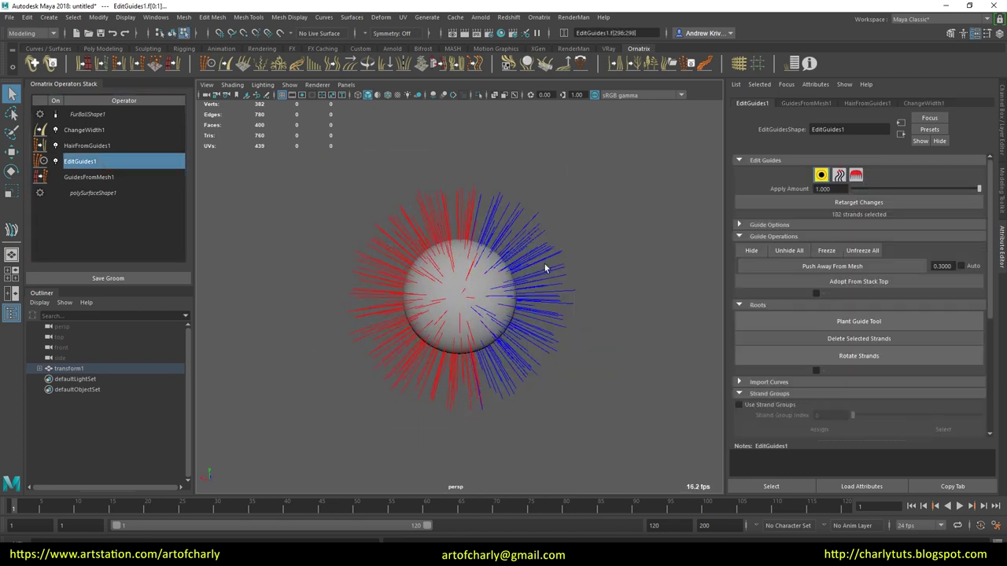
{"action": "left_click", "coordinate": [841, 339]}
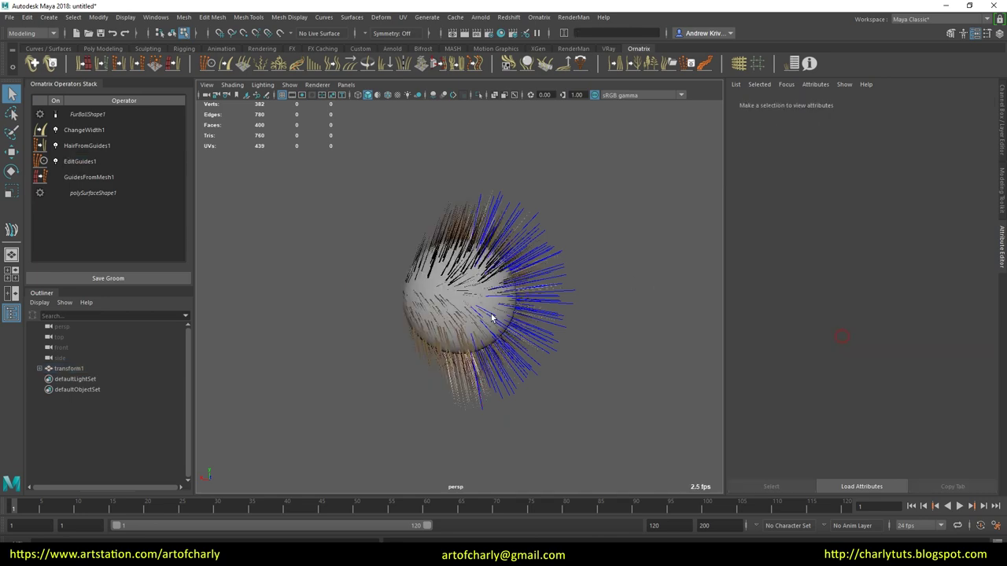
{"action": "left_click", "coordinate": [93, 163]}
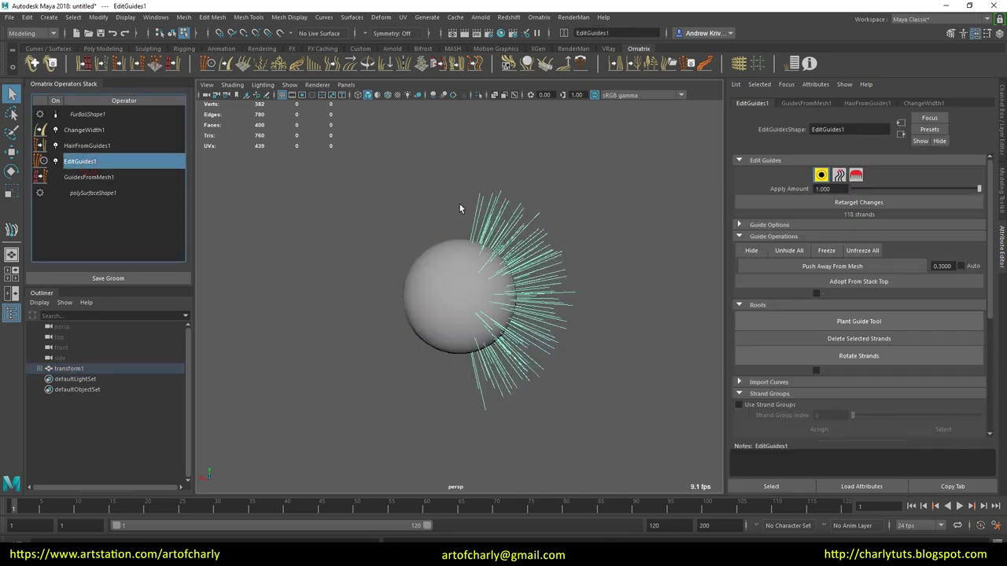
Brush the 118 guides downward with the Comb brush, checking them from the front and right.
{"action": "left_click", "coordinate": [856, 175]}
{"action": "mouse_move", "coordinate": [468, 184]}
{"action": "left_mouse_down"}
{"action": "mouse_move", "coordinate": [516, 369]}
{"action": "mouse_move", "coordinate": [559, 296]}
{"action": "mouse_move", "coordinate": [566, 317]}
{"action": "left_mouse_up"}
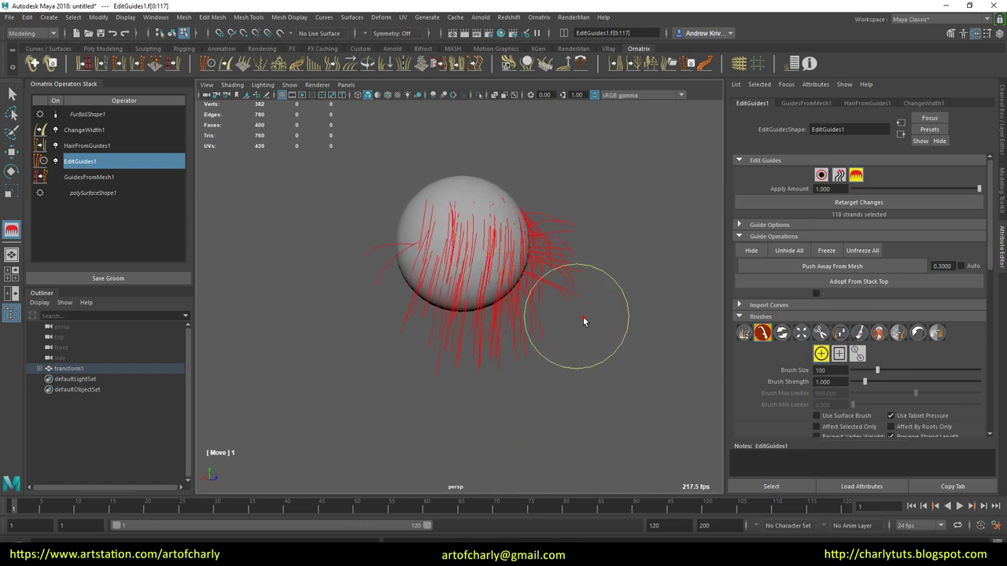
{"action": "mouse_move", "coordinate": [393, 243]}
{"action": "left_mouse_down", "text": "alt"}
{"action": "mouse_move", "coordinate": [567, 332]}
{"action": "mouse_move", "coordinate": [566, 288]}
{"action": "left_mouse_up", "text": "alt"}
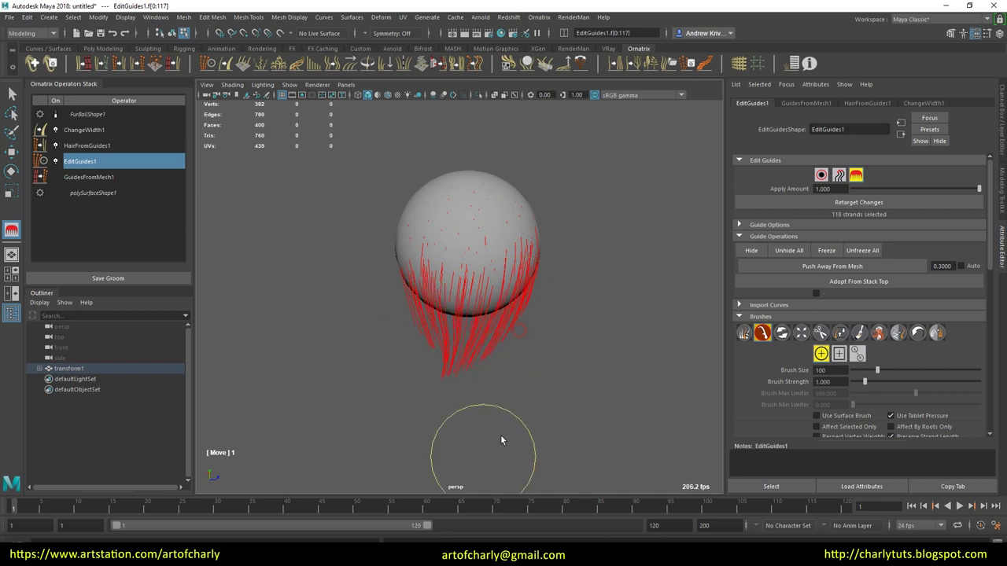
{"action": "mouse_move", "coordinate": [566, 292]}
{"action": "left_mouse_down", "text": "alt"}
{"action": "mouse_move", "coordinate": [605, 349]}
{"action": "mouse_move", "coordinate": [615, 249]}
{"action": "mouse_move", "coordinate": [594, 303]}
{"action": "left_mouse_up", "text": "alt"}
{"action": "left_click", "coordinate": [820, 175]}
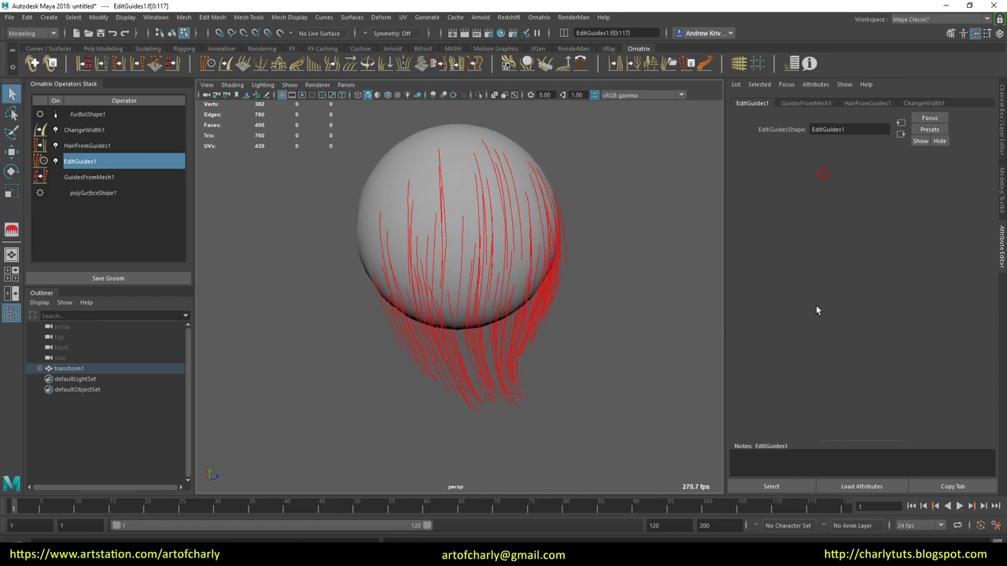
Plant several new guide strands on the sphere's bare upper front with the Plant Guide Tool.
{"action": "left_click", "coordinate": [858, 321]}
{"action": "scroll", "coordinate": [518, 248], "scroll_direction": "up", "scroll_amount": 2}
{"action": "left_click_drag", "start_coordinate": [518, 248], "coordinate": [523, 234], "text": "alt"}
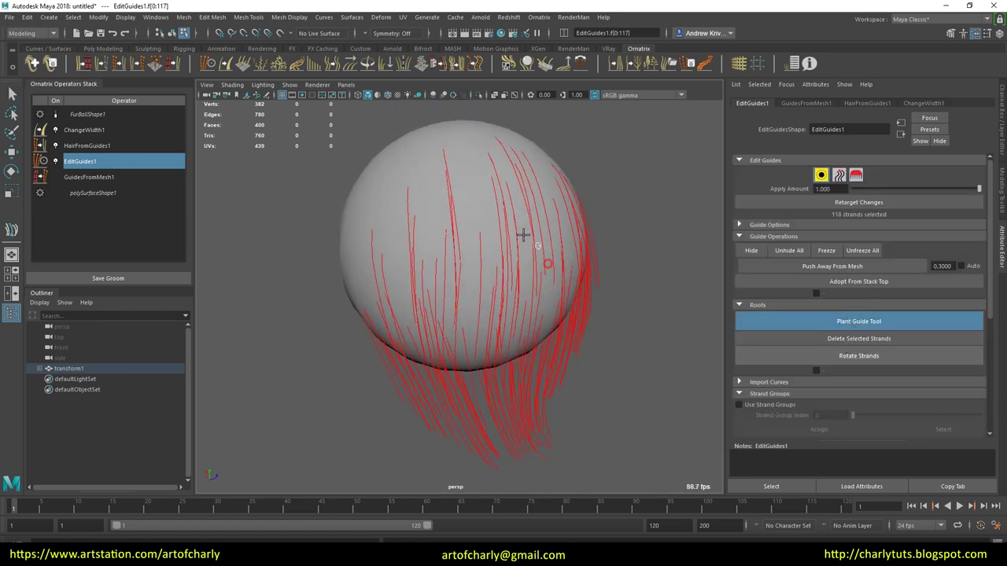
{"action": "left_click", "coordinate": [431, 196]}
{"action": "left_click", "coordinate": [427, 224]}
{"action": "left_click", "coordinate": [417, 189]}
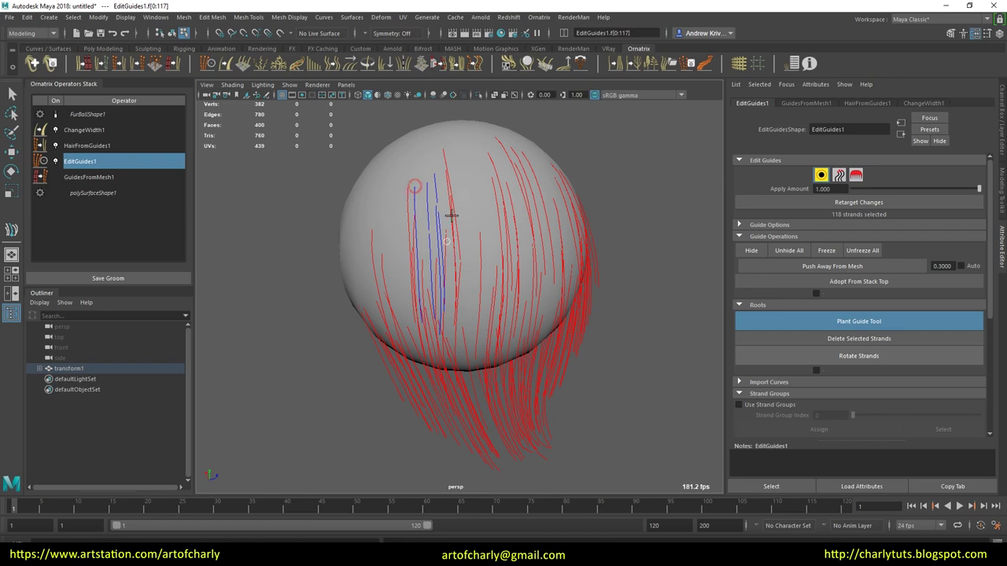
{"action": "left_click", "coordinate": [425, 206]}
{"action": "left_click", "coordinate": [427, 229]}
Orbit to check the planted strands, exit planting, and box-select all 182 guides.
{"action": "mouse_move", "coordinate": [513, 167]}
{"action": "left_mouse_down", "text": "alt"}
{"action": "mouse_move", "coordinate": [443, 173]}
{"action": "mouse_move", "coordinate": [519, 205]}
{"action": "mouse_move", "coordinate": [512, 177]}
{"action": "mouse_move", "coordinate": [519, 231]}
{"action": "mouse_move", "coordinate": [534, 187]}
{"action": "mouse_move", "coordinate": [452, 164]}
{"action": "mouse_move", "coordinate": [384, 233]}
{"action": "mouse_move", "coordinate": [485, 200]}
{"action": "left_mouse_up", "text": "alt"}
{"action": "left_click_drag", "start_coordinate": [530, 243], "coordinate": [512, 247], "text": "alt"}
{"action": "mouse_move", "coordinate": [424, 226]}
{"action": "left_mouse_down", "text": "alt"}
{"action": "mouse_move", "coordinate": [446, 198]}
{"action": "mouse_move", "coordinate": [586, 234]}
{"action": "left_mouse_up", "text": "alt"}
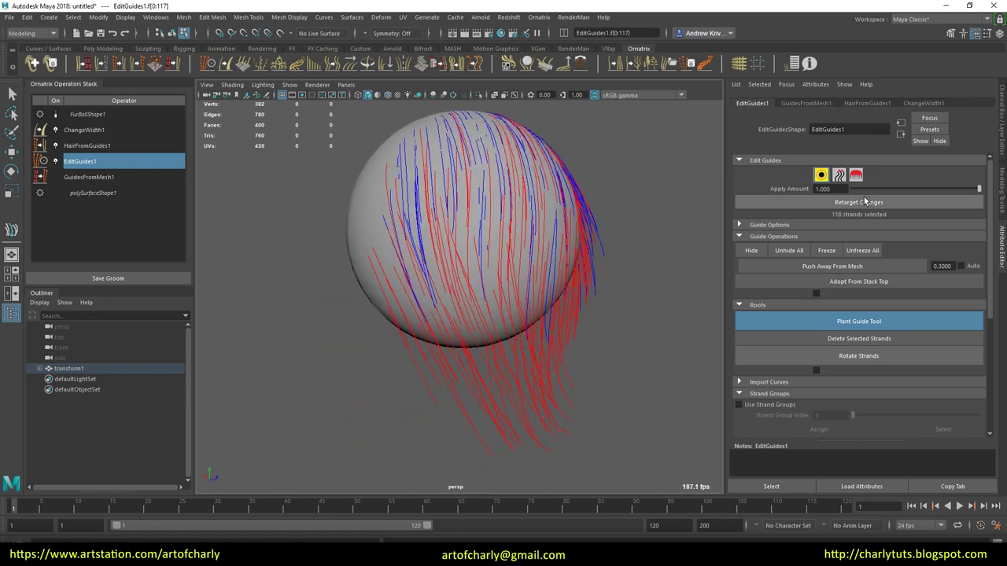
{"action": "left_click", "coordinate": [865, 202]}
{"action": "scroll", "coordinate": [471, 236], "scroll_direction": "down", "scroll_amount": 3}
{"action": "left_click_drag", "start_coordinate": [322, 142], "coordinate": [429, 231]}
Comb the selected guides down over the sphere, viewing them from the front and right.
{"action": "key", "text": "b"}
{"action": "mouse_move", "coordinate": [492, 223]}
{"action": "left_mouse_down"}
{"action": "mouse_move", "coordinate": [475, 406]}
{"action": "mouse_move", "coordinate": [539, 274]}
{"action": "left_mouse_up"}
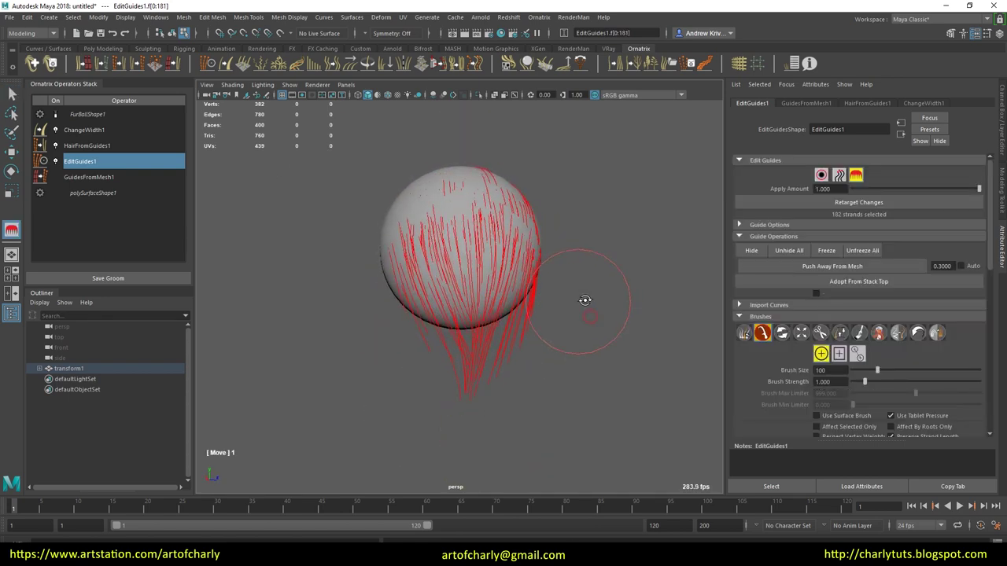
{"action": "left_click_drag", "start_coordinate": [577, 302], "coordinate": [589, 292], "text": "alt"}
{"action": "left_click_drag", "start_coordinate": [582, 328], "coordinate": [473, 353], "text": "alt"}
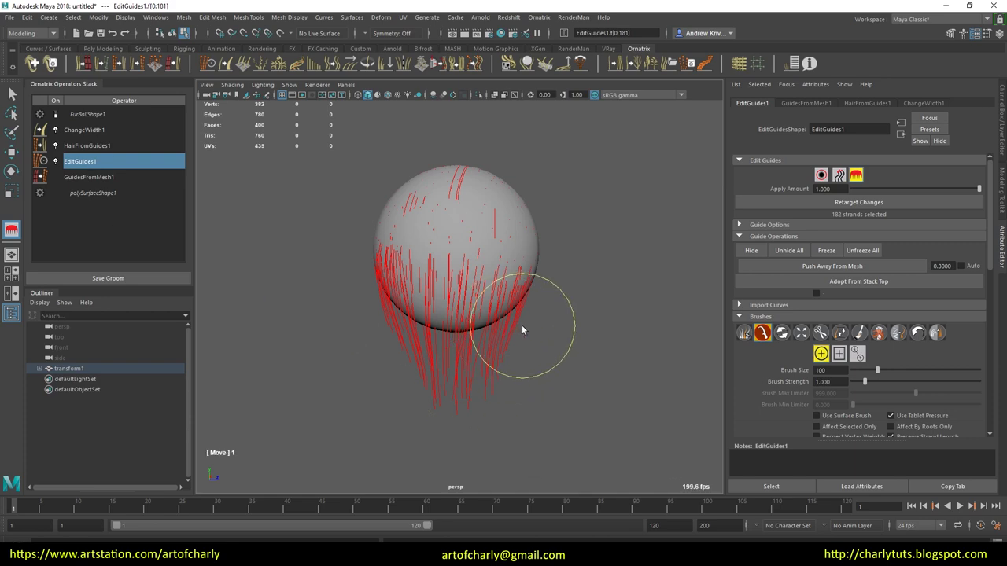
{"action": "mouse_move", "coordinate": [391, 354]}
{"action": "left_mouse_down", "text": "alt"}
{"action": "mouse_move", "coordinate": [624, 343]}
{"action": "mouse_move", "coordinate": [540, 400]}
{"action": "mouse_move", "coordinate": [557, 367]}
{"action": "mouse_move", "coordinate": [497, 400]}
{"action": "left_mouse_up", "text": "alt"}
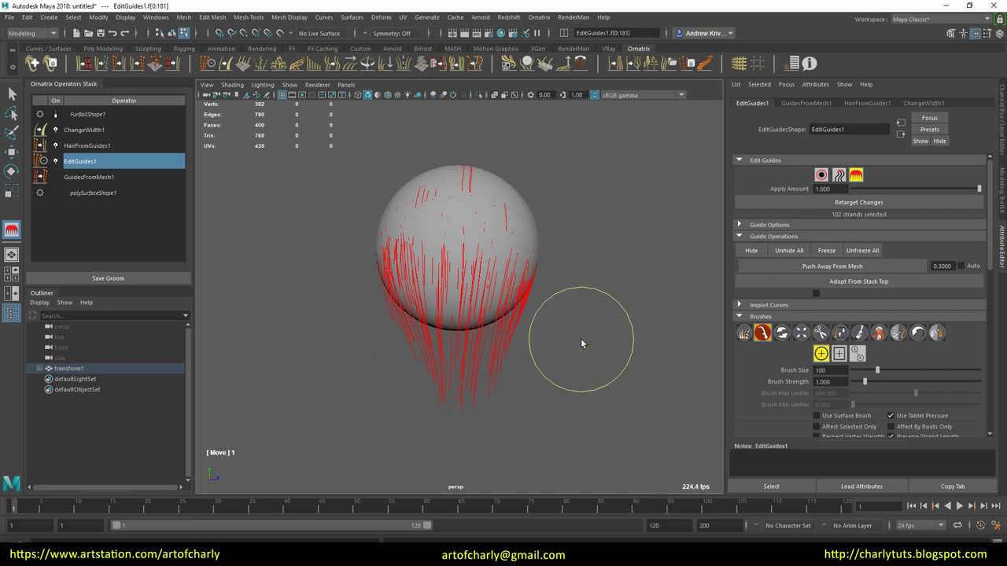
Push the guides away from the mesh, sweep them into shape, then open HairFromGuides1.
{"action": "left_click", "coordinate": [825, 266]}
{"action": "mouse_move", "coordinate": [573, 225]}
{"action": "left_mouse_down"}
{"action": "mouse_move", "coordinate": [613, 348]}
{"action": "mouse_move", "coordinate": [560, 412]}
{"action": "mouse_move", "coordinate": [579, 341]}
{"action": "mouse_move", "coordinate": [564, 391]}
{"action": "left_mouse_up"}
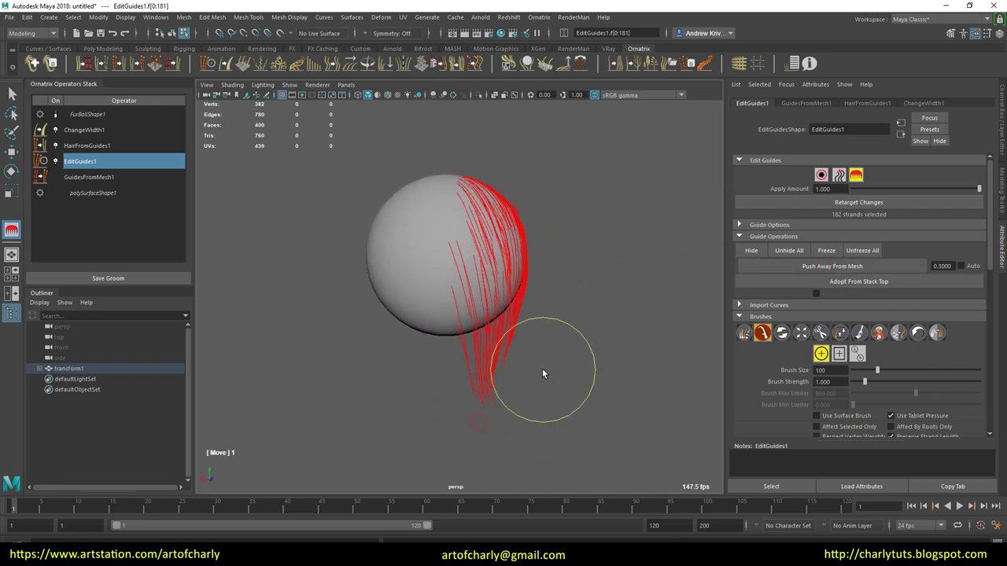
{"action": "mouse_move", "coordinate": [557, 409]}
{"action": "left_mouse_down"}
{"action": "mouse_move", "coordinate": [536, 380]}
{"action": "mouse_move", "coordinate": [529, 389]}
{"action": "left_mouse_up"}
{"action": "mouse_move", "coordinate": [572, 354]}
{"action": "left_mouse_down"}
{"action": "mouse_move", "coordinate": [602, 314]}
{"action": "mouse_move", "coordinate": [640, 298]}
{"action": "mouse_move", "coordinate": [618, 271]}
{"action": "left_mouse_up"}
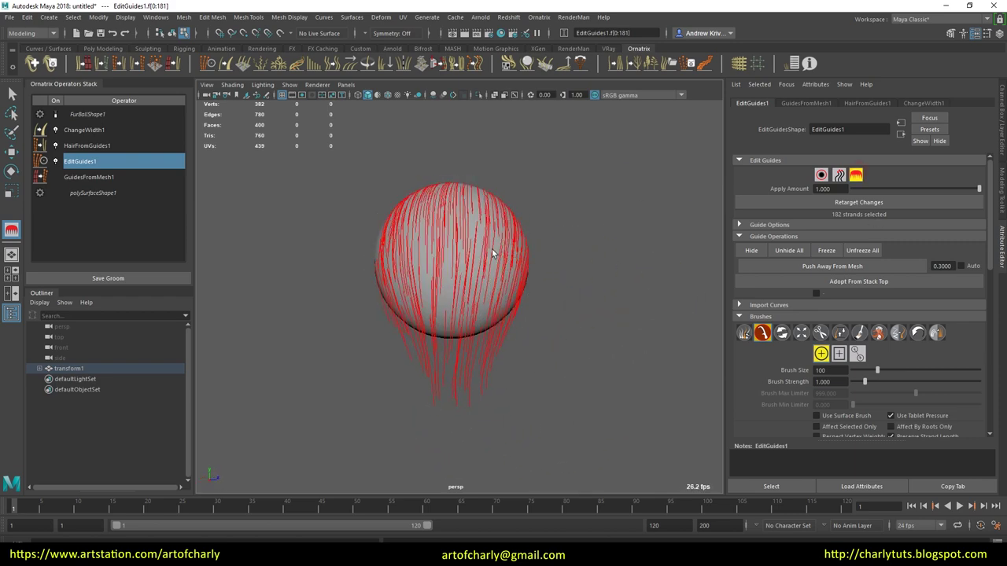
{"action": "key", "text": "q"}
{"action": "left_click", "coordinate": [129, 146]}
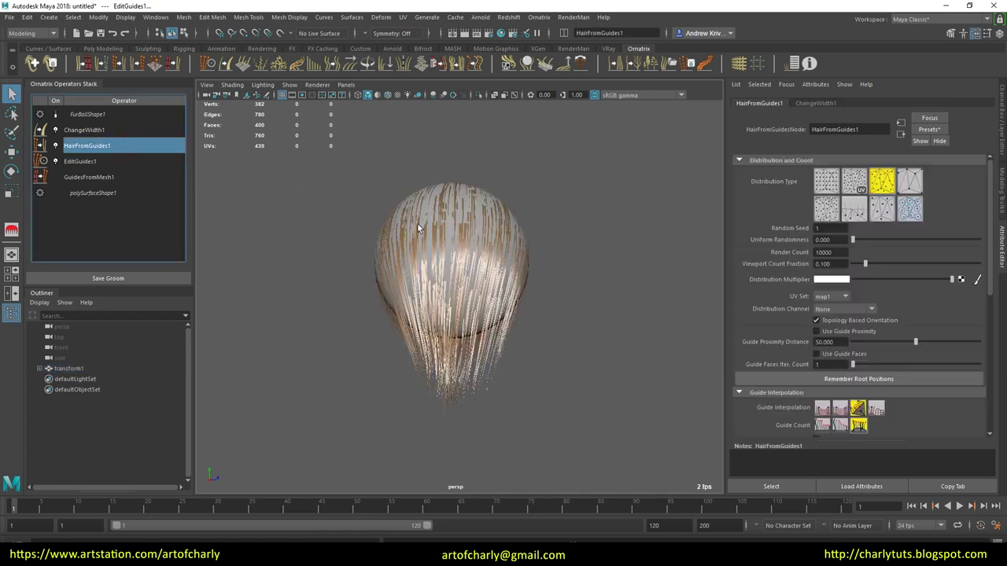
In HairFromGuides1, enable Auto Part and Use Guide Faces with an iteration count of 2.
{"action": "scroll", "coordinate": [899, 268], "scroll_direction": "down", "scroll_amount": 2}
{"action": "scroll", "coordinate": [897, 276], "scroll_direction": "down", "scroll_amount": 3}
{"action": "scroll", "coordinate": [881, 307], "scroll_direction": "down", "scroll_amount": 1}
{"action": "scroll", "coordinate": [865, 335], "scroll_direction": "down", "scroll_amount": 1}
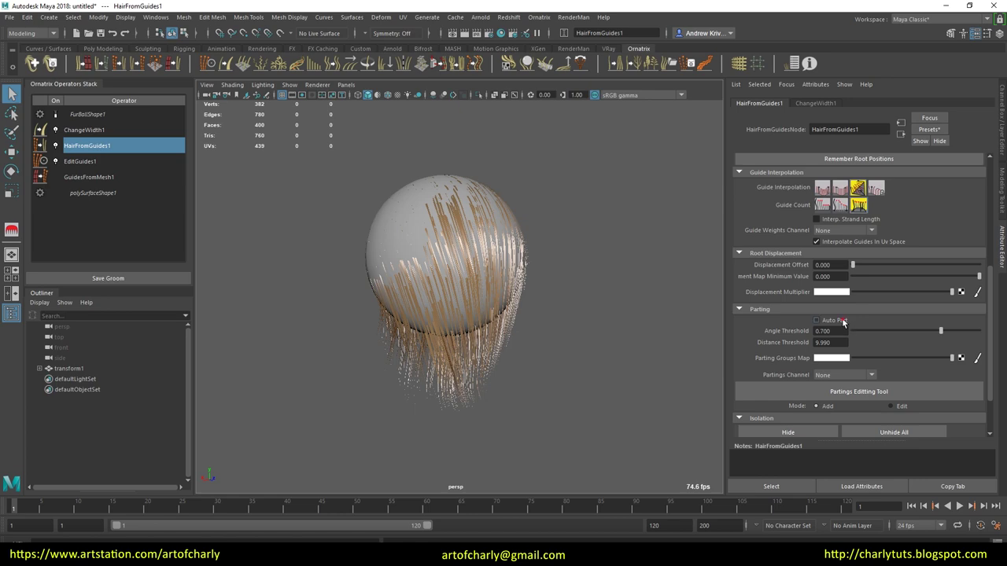
{"action": "left_click", "coordinate": [842, 321]}
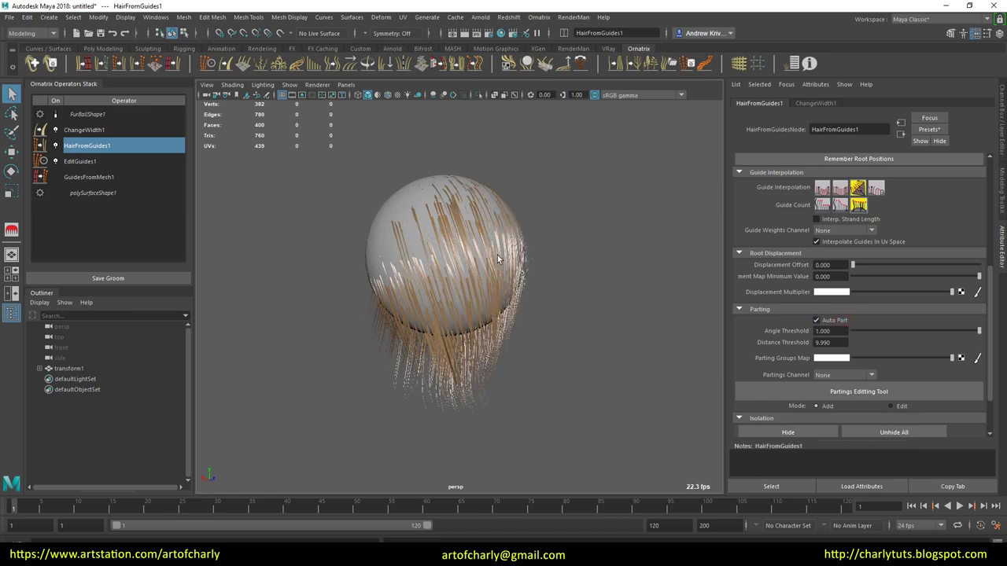
{"action": "scroll", "coordinate": [861, 260], "scroll_direction": "up", "scroll_amount": 5}
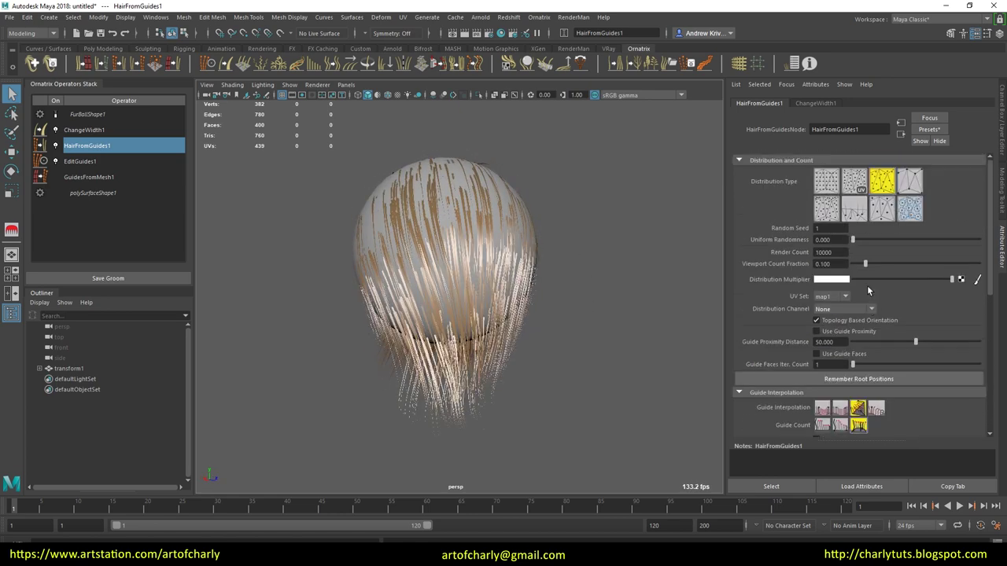
{"action": "left_click", "coordinate": [834, 356]}
{"action": "left_click_drag", "start_coordinate": [852, 364], "coordinate": [865, 365]}
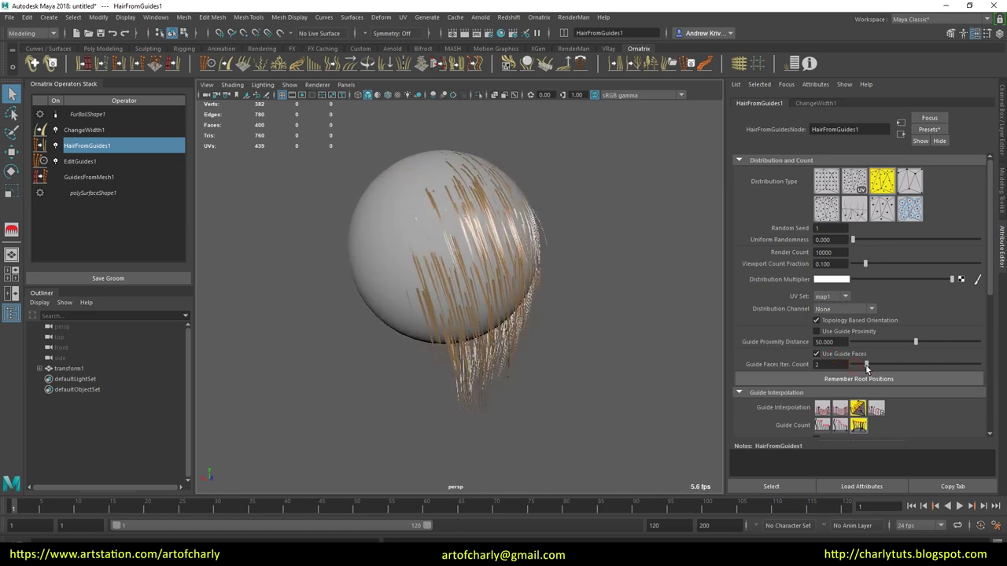
Set Viewport Count Fraction to 1 and add a Push Away From Surface operator.
{"action": "left_click_drag", "start_coordinate": [551, 271], "coordinate": [593, 268], "text": "alt"}
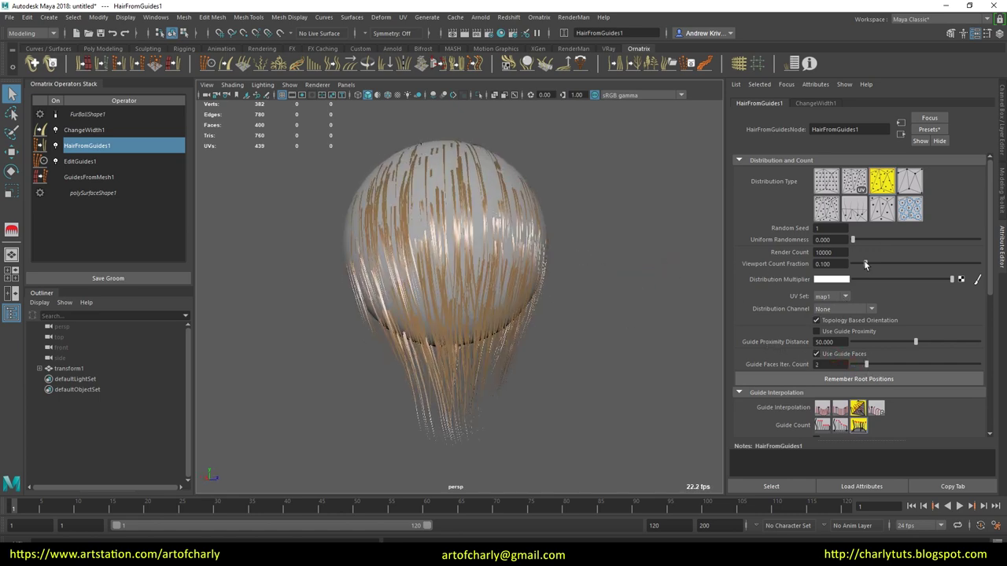
{"action": "left_click_drag", "start_coordinate": [866, 264], "coordinate": [979, 264]}
{"action": "mouse_move", "coordinate": [661, 285]}
{"action": "left_mouse_down", "text": "alt"}
{"action": "mouse_move", "coordinate": [467, 332]}
{"action": "mouse_move", "coordinate": [571, 285]}
{"action": "mouse_move", "coordinate": [442, 288]}
{"action": "mouse_move", "coordinate": [589, 278]}
{"action": "mouse_move", "coordinate": [559, 275]}
{"action": "mouse_move", "coordinate": [638, 321]}
{"action": "mouse_move", "coordinate": [578, 321]}
{"action": "left_mouse_up", "text": "alt"}
{"action": "left_click", "coordinate": [431, 64]}
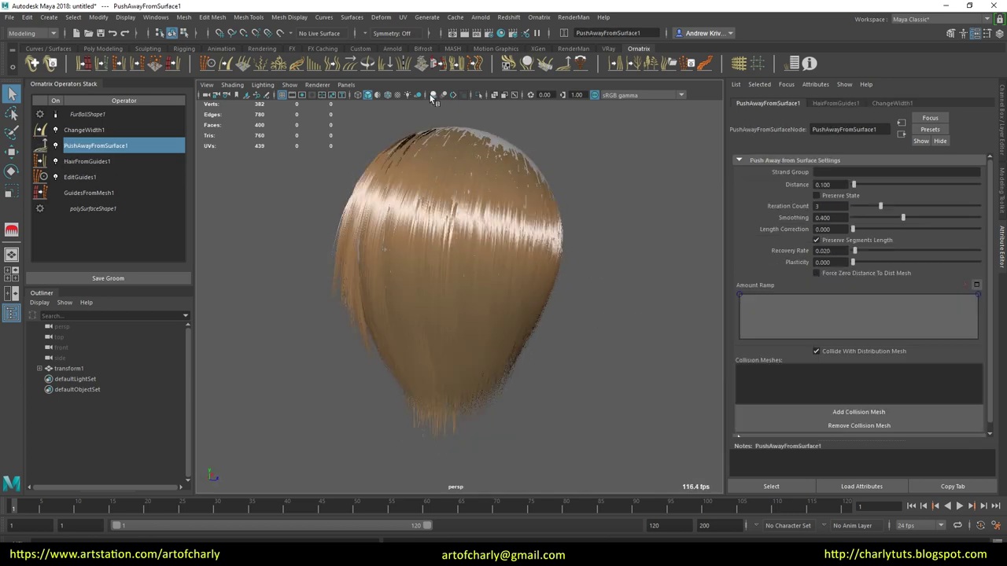
Set ChangeWidth1 width to 0.359, taper both strand ends on the Width Ramp, then add a Clump operator.
{"action": "left_click", "coordinate": [431, 95]}
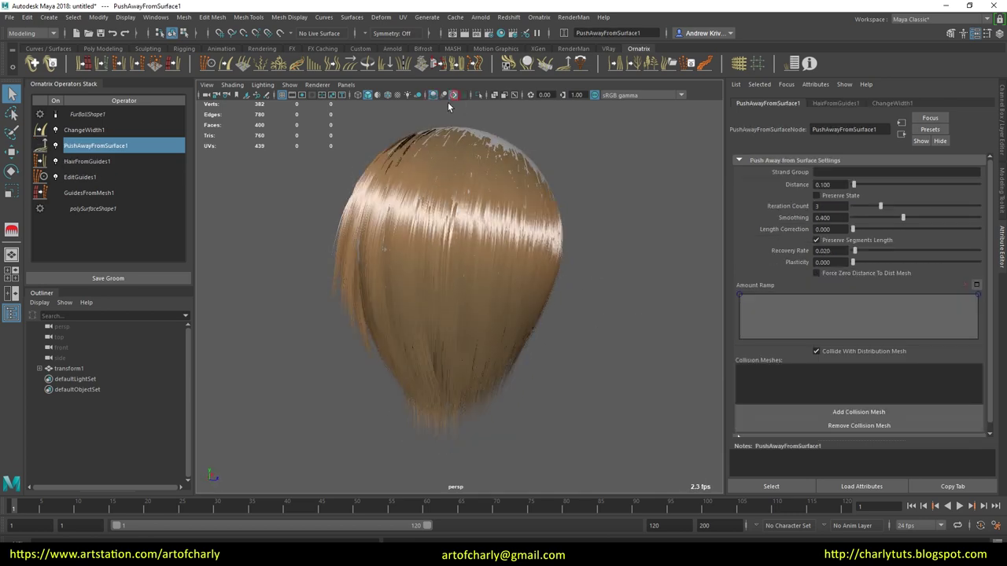
{"action": "left_click", "coordinate": [90, 130]}
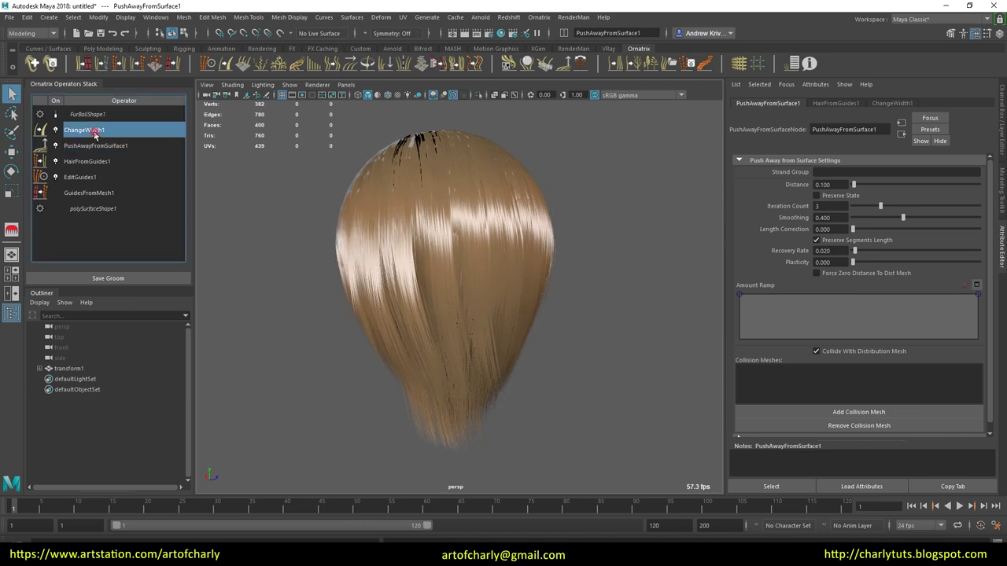
{"action": "left_click_drag", "start_coordinate": [863, 183], "coordinate": [857, 185]}
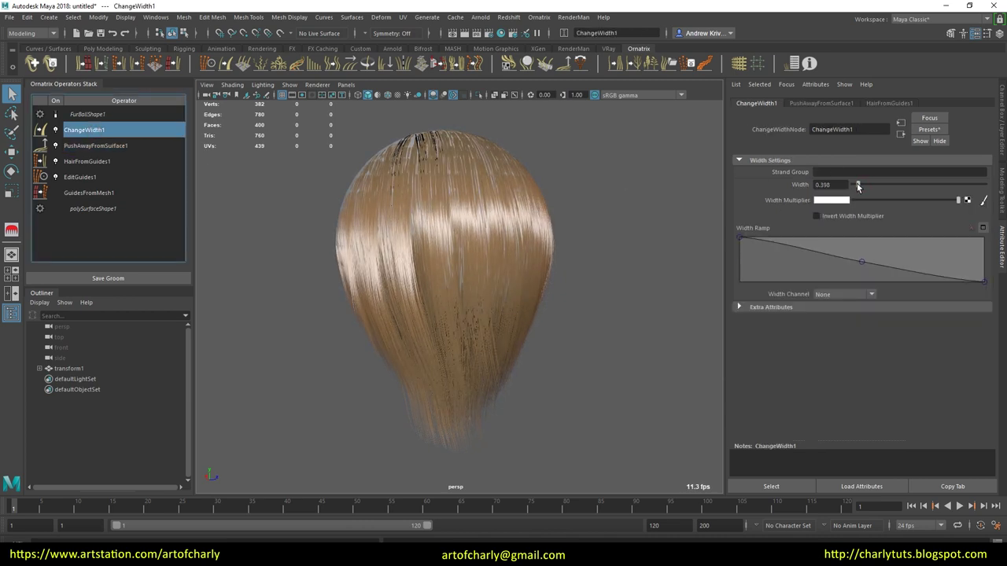
{"action": "left_click_drag", "start_coordinate": [993, 274], "coordinate": [998, 293]}
{"action": "left_click_drag", "start_coordinate": [911, 238], "coordinate": [948, 234]}
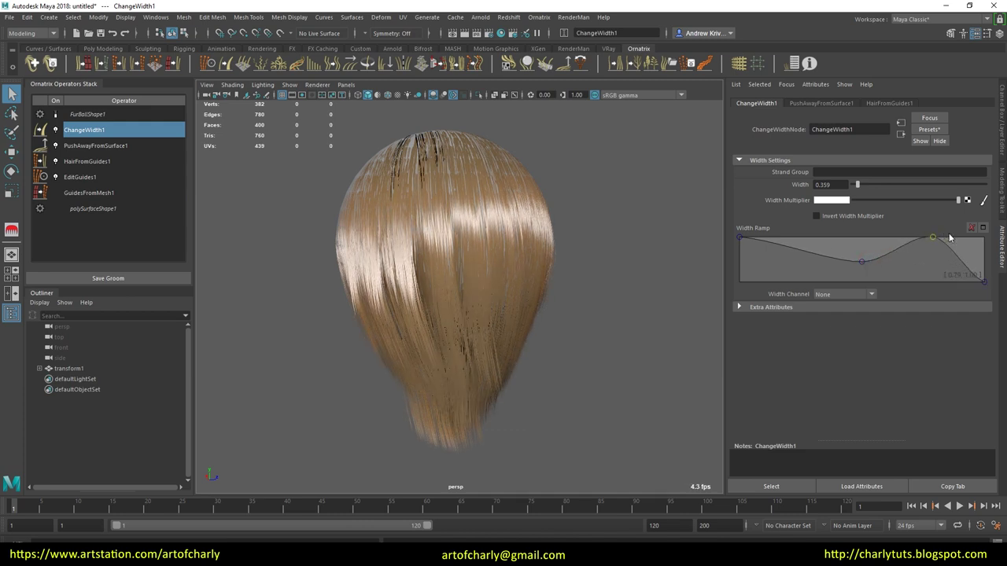
{"action": "right_click", "coordinate": [868, 269]}
{"action": "mouse_move", "coordinate": [862, 261]}
{"action": "left_mouse_down"}
{"action": "mouse_move", "coordinate": [747, 255]}
{"action": "mouse_move", "coordinate": [767, 261]}
{"action": "left_mouse_up"}
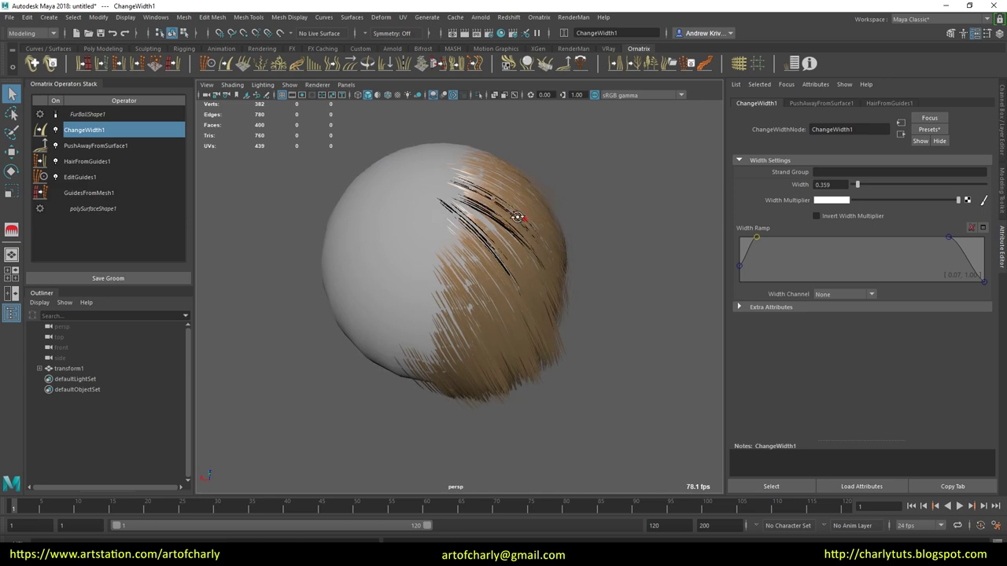
{"action": "left_click", "coordinate": [298, 64]}
{"action": "scroll", "coordinate": [857, 236], "scroll_direction": "up", "scroll_amount": 5}
Make Clump1 clump by guides, then add a Frizz operator with amount 9.721.
{"action": "left_click", "coordinate": [840, 192]}
{"action": "left_click", "coordinate": [767, 265]}
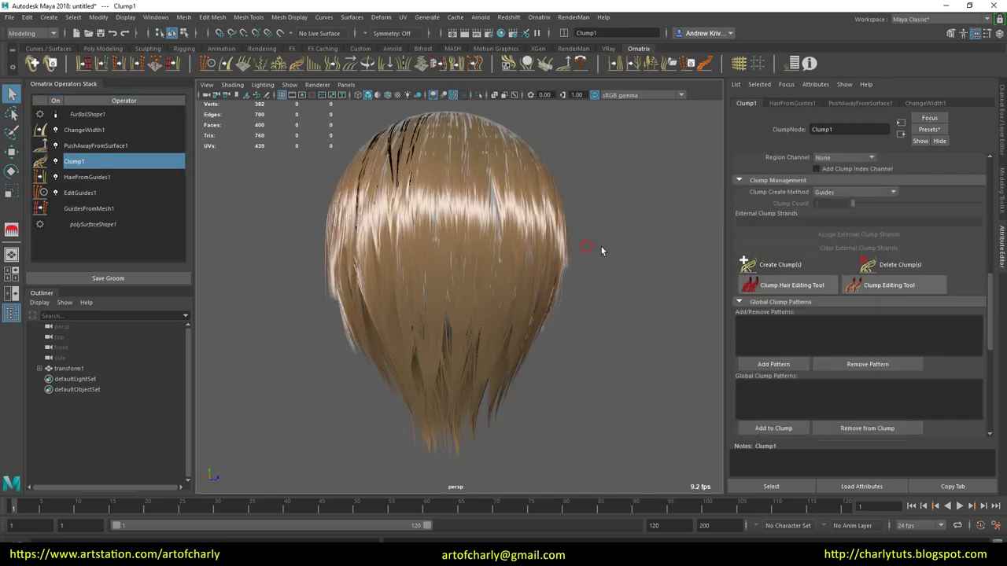
{"action": "left_click", "coordinate": [268, 65]}
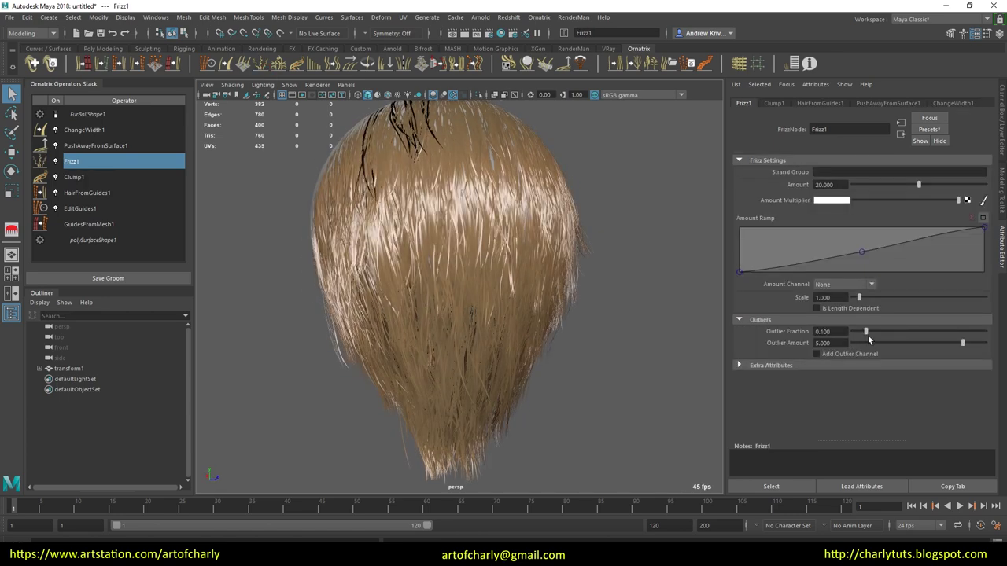
{"action": "left_click", "coordinate": [885, 184]}
Shape the Frizz1 Amount Ramp to slope down at the tips and lower Scale to about 1.75.
{"action": "left_click_drag", "start_coordinate": [767, 228], "coordinate": [763, 227]}
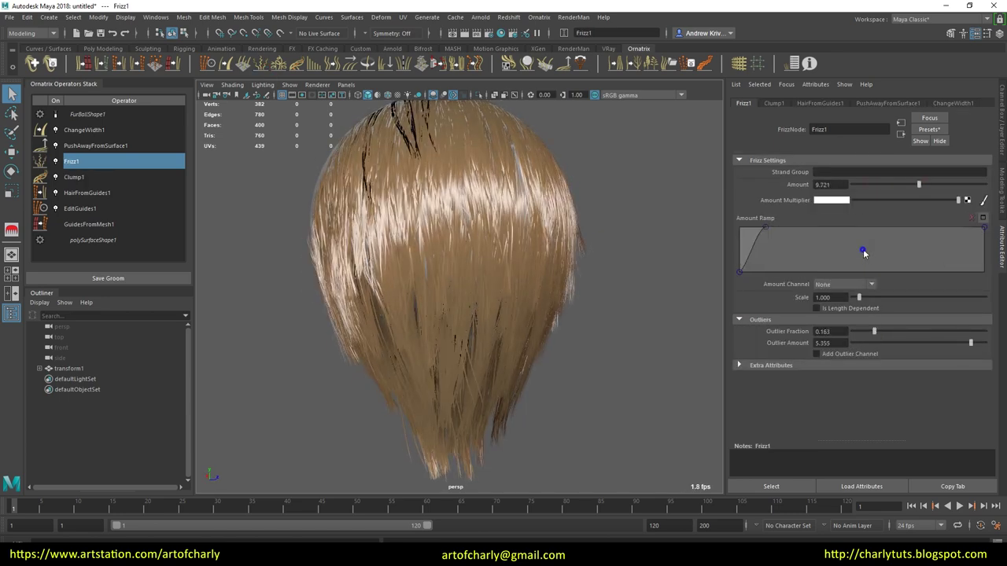
{"action": "mouse_move", "coordinate": [635, 240]}
{"action": "left_mouse_down", "text": "alt"}
{"action": "mouse_move", "coordinate": [594, 304]}
{"action": "mouse_move", "coordinate": [643, 308]}
{"action": "left_mouse_up", "text": "alt"}
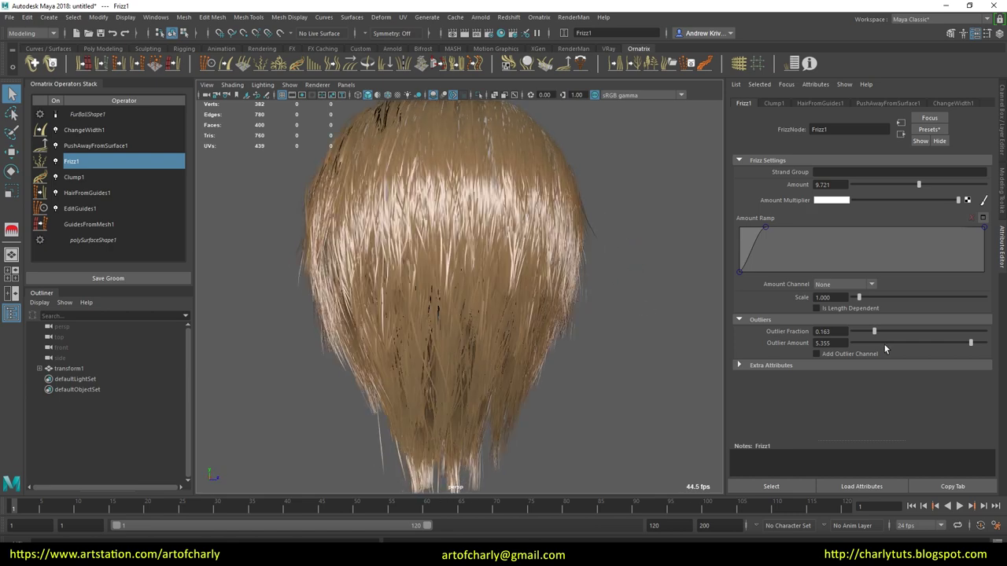
{"action": "left_click_drag", "start_coordinate": [871, 300], "coordinate": [863, 296]}
{"action": "left_click_drag", "start_coordinate": [663, 271], "coordinate": [506, 270], "text": "alt"}
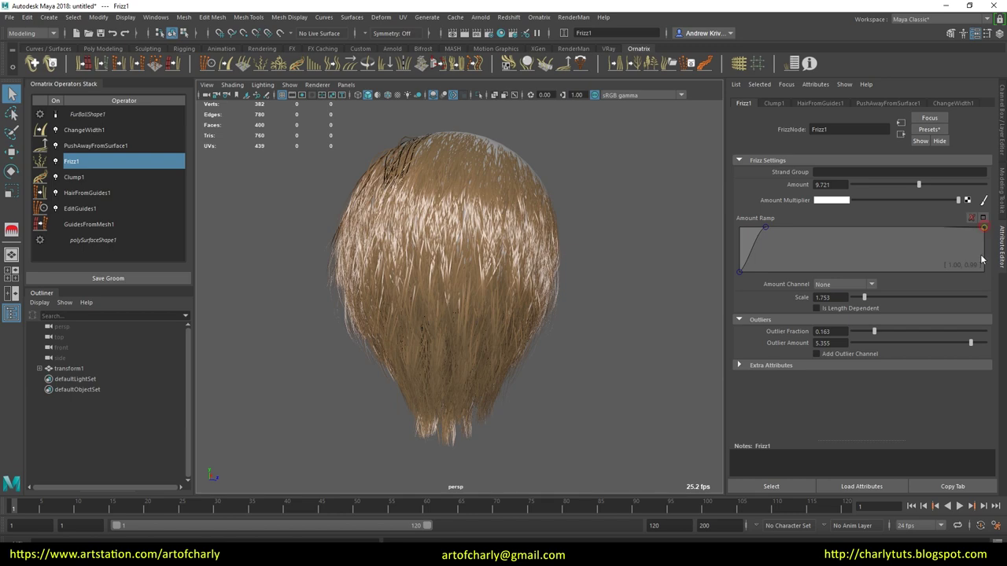
{"action": "left_click_drag", "start_coordinate": [981, 259], "coordinate": [994, 266]}
Reduce ChangeWidth1 width to 0.120 and set HairFromGuides1 Render Count 80000 with the last distribution type.
{"action": "left_click", "coordinate": [84, 130]}
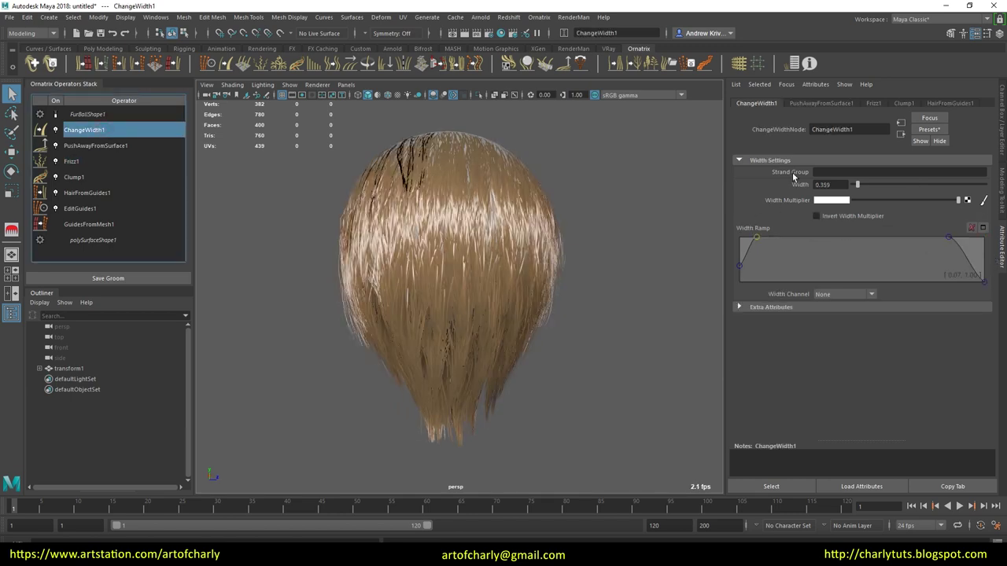
{"action": "left_click_drag", "start_coordinate": [854, 189], "coordinate": [854, 187]}
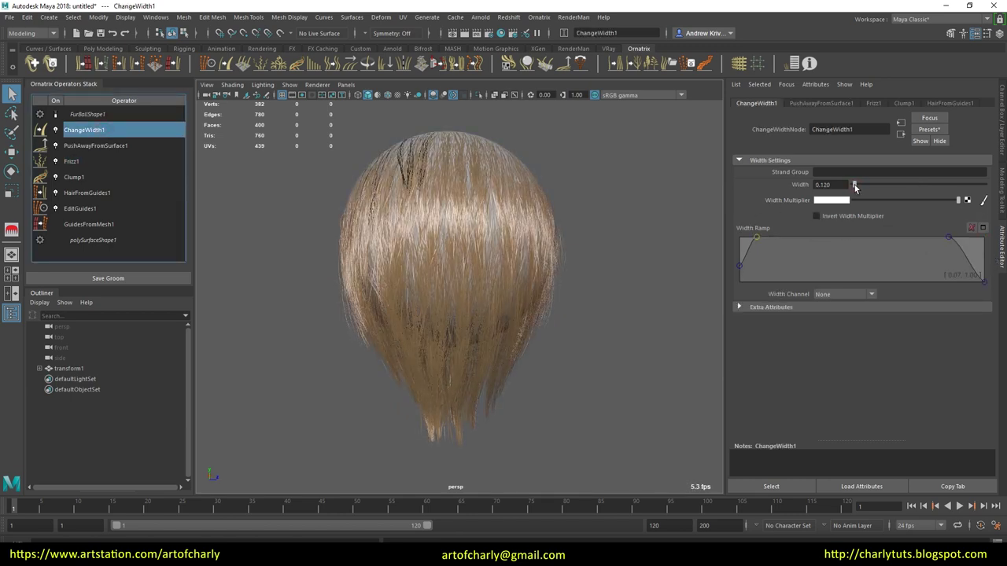
{"action": "left_click_drag", "start_coordinate": [445, 262], "coordinate": [470, 266], "text": "alt"}
{"action": "left_click", "coordinate": [87, 193]}
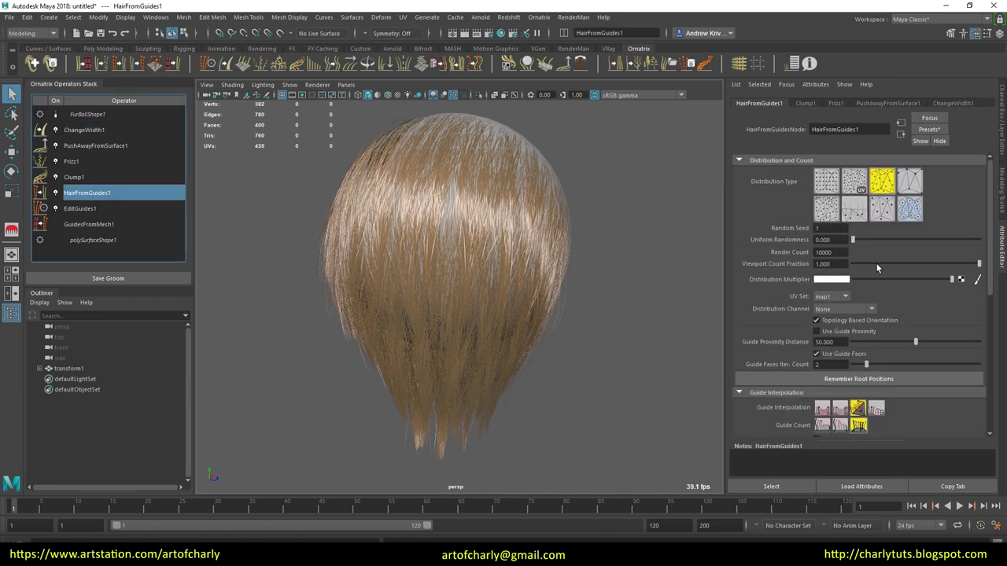
{"action": "type", "text": "80000"}
{"action": "left_click", "coordinate": [910, 208]}
{"action": "left_click_drag", "start_coordinate": [399, 240], "coordinate": [336, 253], "text": "alt"}
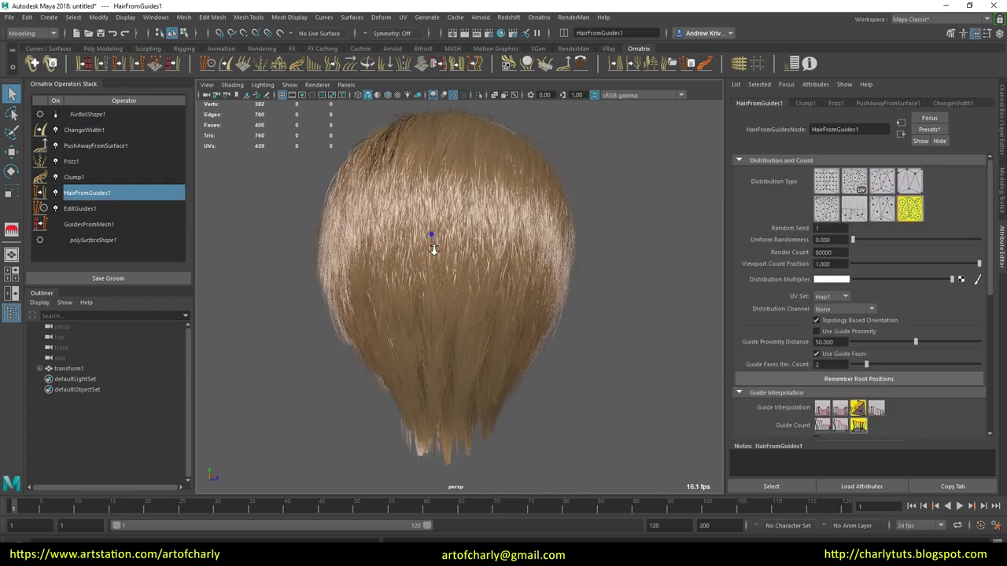
{"action": "left_click", "coordinate": [49, 17]}
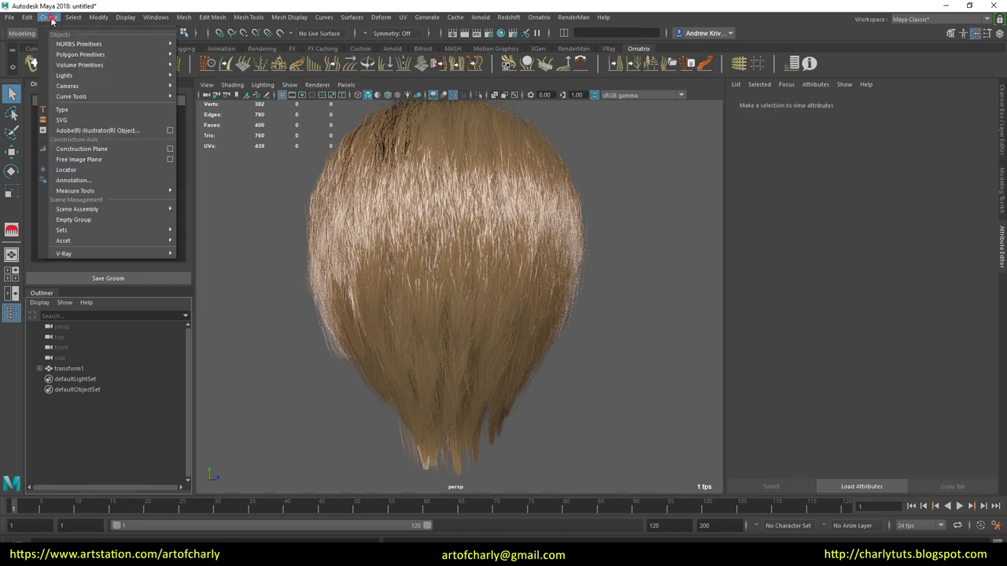
Add a directional light, light the viewport with scene lights, and rotate the light over the hair.
{"action": "left_click", "coordinate": [228, 95]}
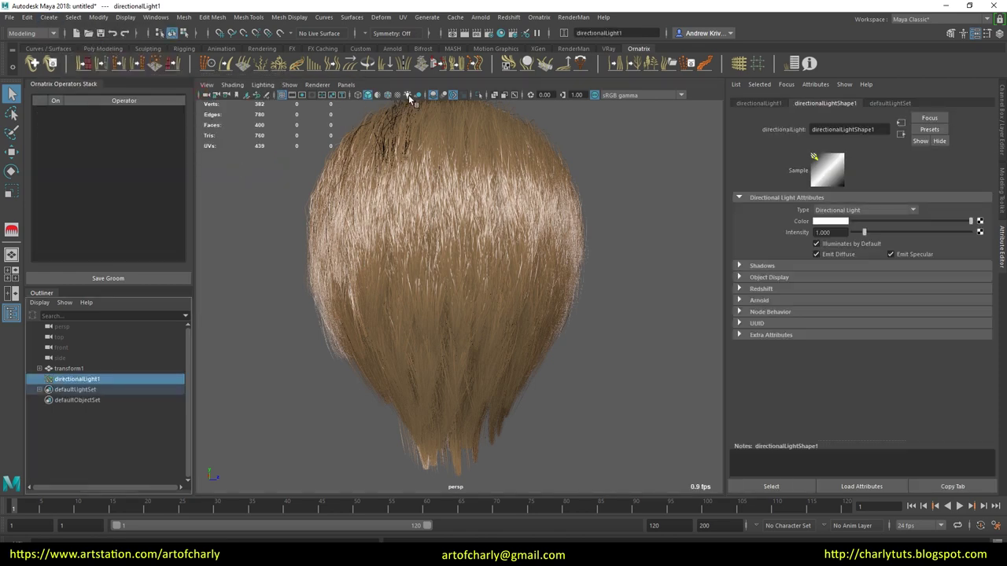
{"action": "left_click", "coordinate": [409, 97]}
{"action": "mouse_move", "coordinate": [472, 268]}
{"action": "left_mouse_down", "text": "alt"}
{"action": "mouse_move", "coordinate": [490, 269]}
{"action": "mouse_move", "coordinate": [506, 314]}
{"action": "mouse_move", "coordinate": [504, 268]}
{"action": "left_mouse_up", "text": "alt"}
{"action": "key", "text": "w"}
{"action": "mouse_move", "coordinate": [541, 331]}
{"action": "left_mouse_down", "text": "alt"}
{"action": "mouse_move", "coordinate": [539, 359]}
{"action": "mouse_move", "coordinate": [592, 340]}
{"action": "left_mouse_up", "text": "alt"}
{"action": "left_click_drag", "start_coordinate": [611, 261], "coordinate": [641, 297]}
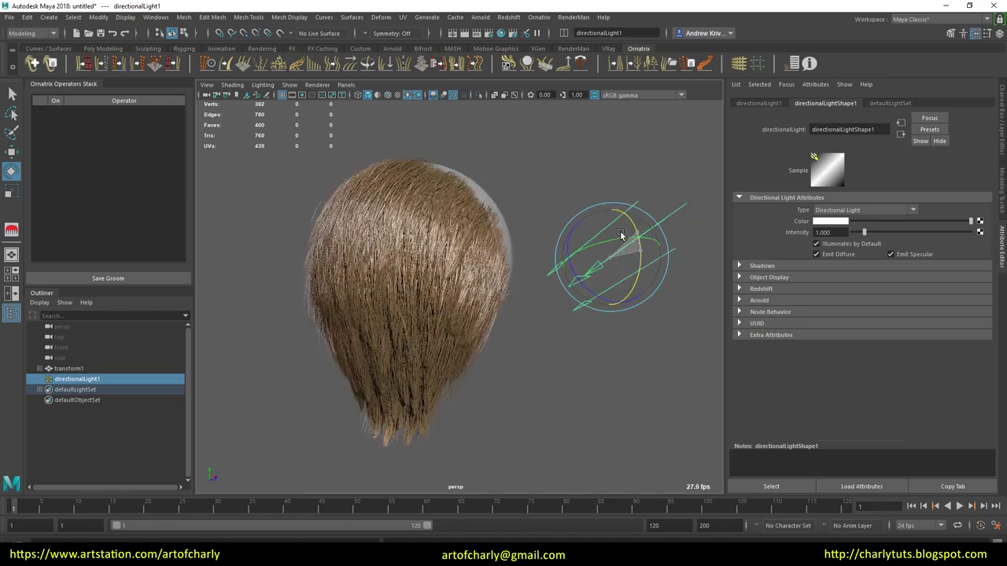
{"action": "left_click_drag", "start_coordinate": [641, 298], "coordinate": [612, 218]}
Add an ambient light with a faint light-blue colour and low intensity of 0.090.
{"action": "left_click", "coordinate": [49, 16]}
{"action": "left_click", "coordinate": [207, 91]}
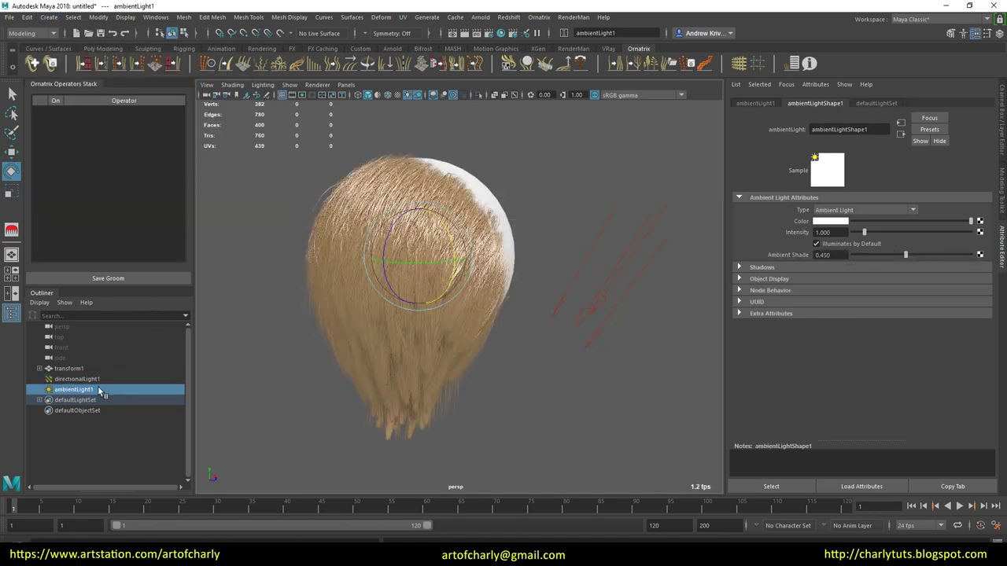
{"action": "left_click_drag", "start_coordinate": [857, 234], "coordinate": [852, 233]}
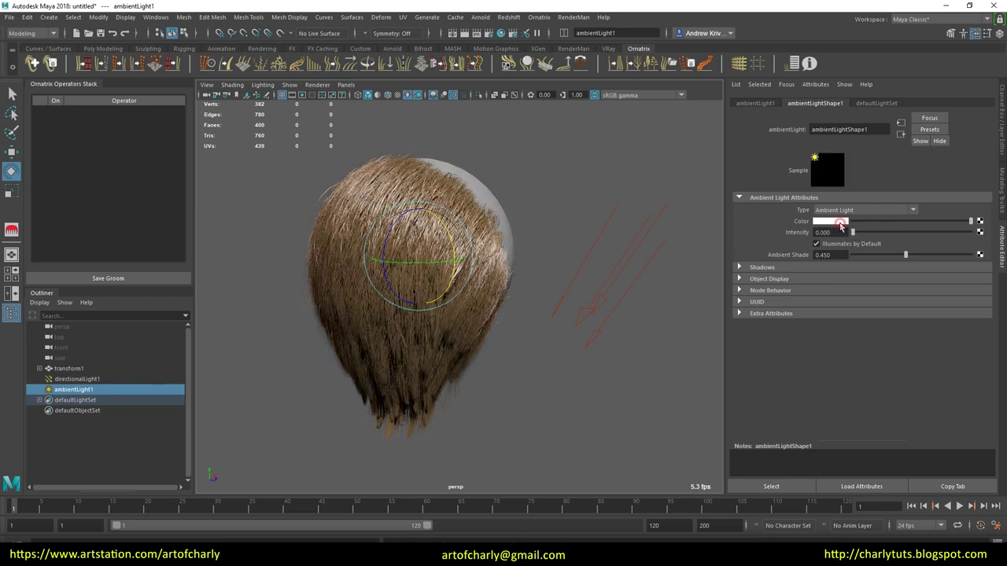
{"action": "left_click", "coordinate": [841, 223]}
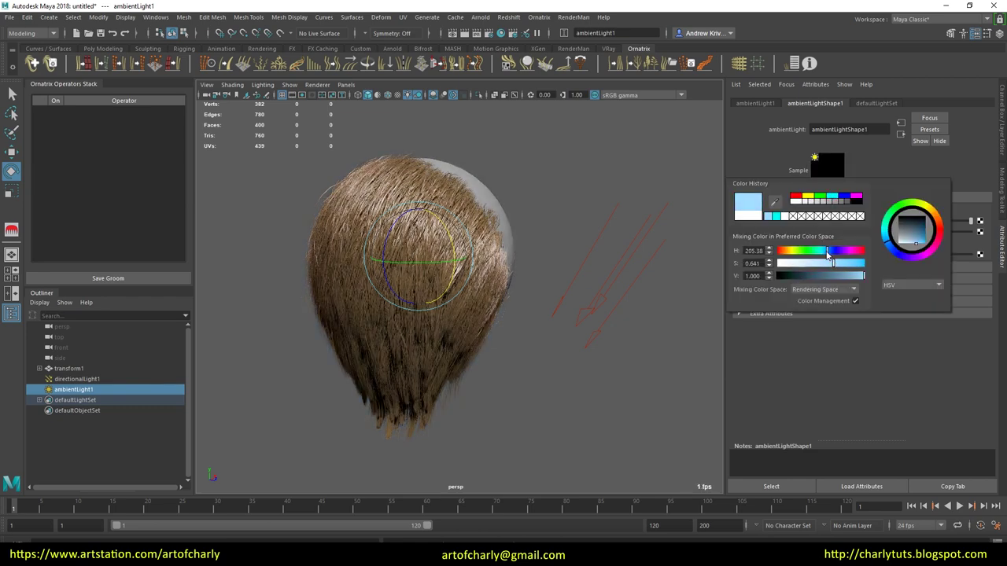
{"action": "left_click_drag", "start_coordinate": [852, 233], "coordinate": [856, 233]}
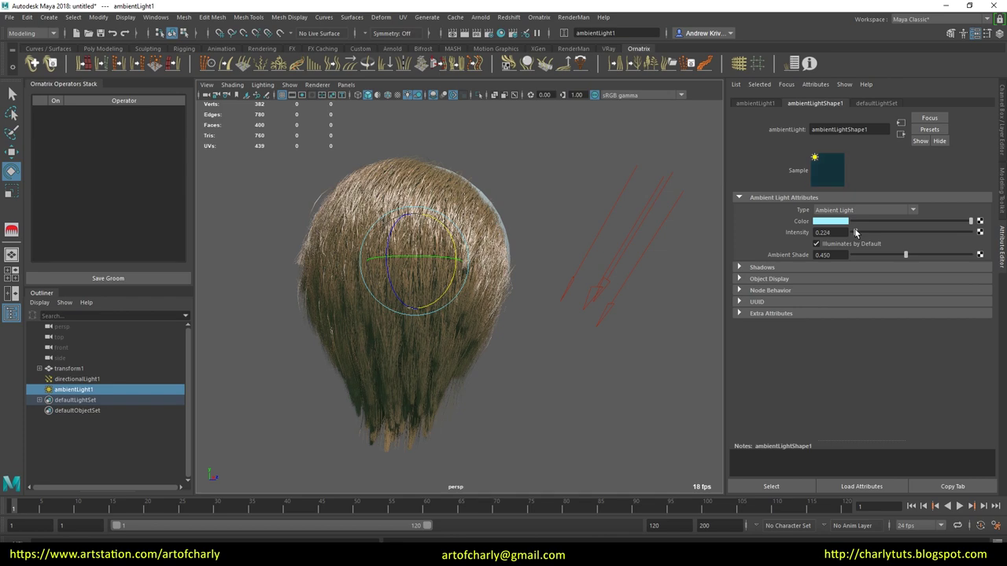
{"action": "mouse_move", "coordinate": [556, 319]}
{"action": "left_mouse_down"}
{"action": "mouse_move", "coordinate": [566, 343]}
{"action": "mouse_move", "coordinate": [530, 357]}
{"action": "mouse_move", "coordinate": [571, 331]}
{"action": "mouse_move", "coordinate": [534, 350]}
{"action": "mouse_move", "coordinate": [513, 300]}
{"action": "left_mouse_up"}
Reselect the hair and set Length1 Randomize to 0.3.
{"action": "left_click", "coordinate": [487, 267]}
{"action": "left_click_drag", "start_coordinate": [503, 259], "coordinate": [603, 192], "text": "alt"}
{"action": "left_click", "coordinate": [835, 263]}
{"action": "type", "text": "0.3"}
{"action": "key", "text": "Return"}
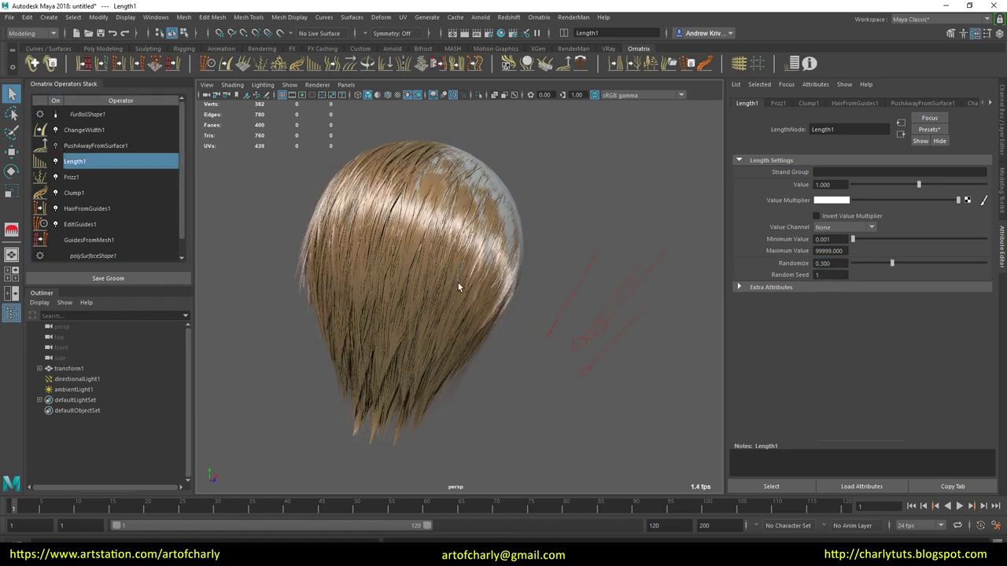
Delete PushAwayFromSurface1, add a NormalizeStrands operator, and move it below Frizz1 in the stack.
{"action": "right_click", "coordinate": [110, 146]}
{"action": "left_click", "coordinate": [146, 171]}
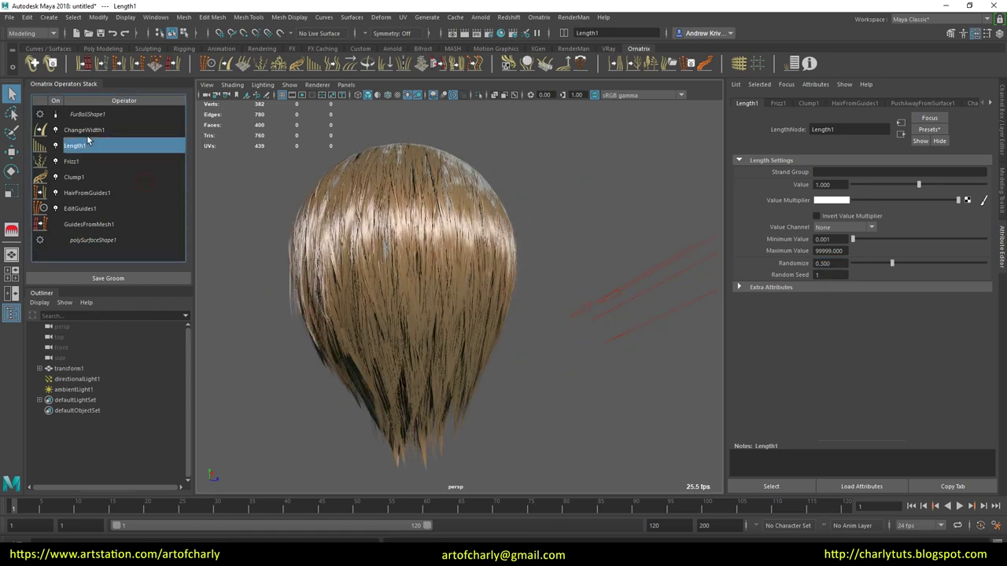
{"action": "left_click", "coordinate": [458, 65]}
{"action": "left_click_drag", "start_coordinate": [517, 197], "coordinate": [421, 240], "text": "alt"}
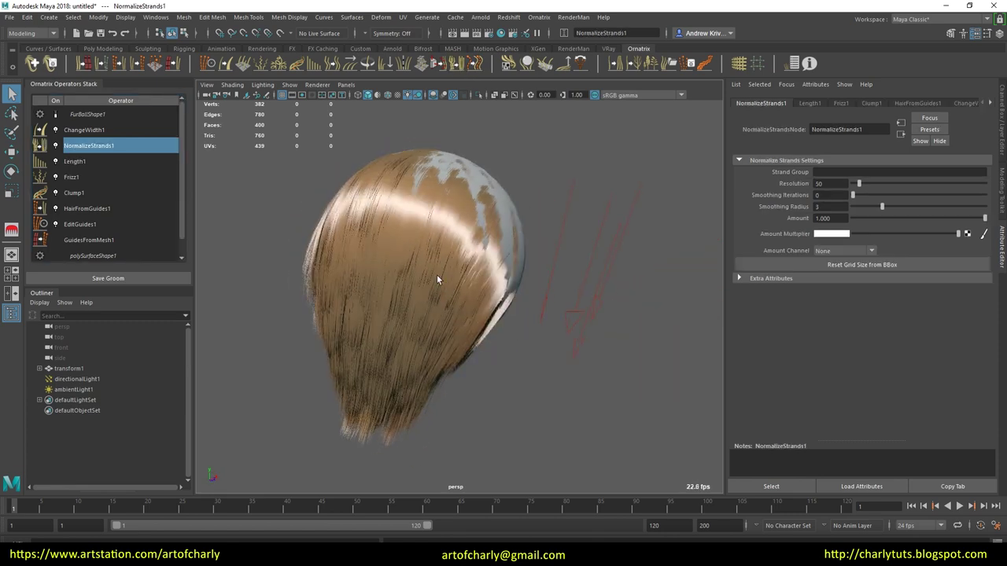
{"action": "left_click_drag", "start_coordinate": [110, 147], "coordinate": [108, 179]}
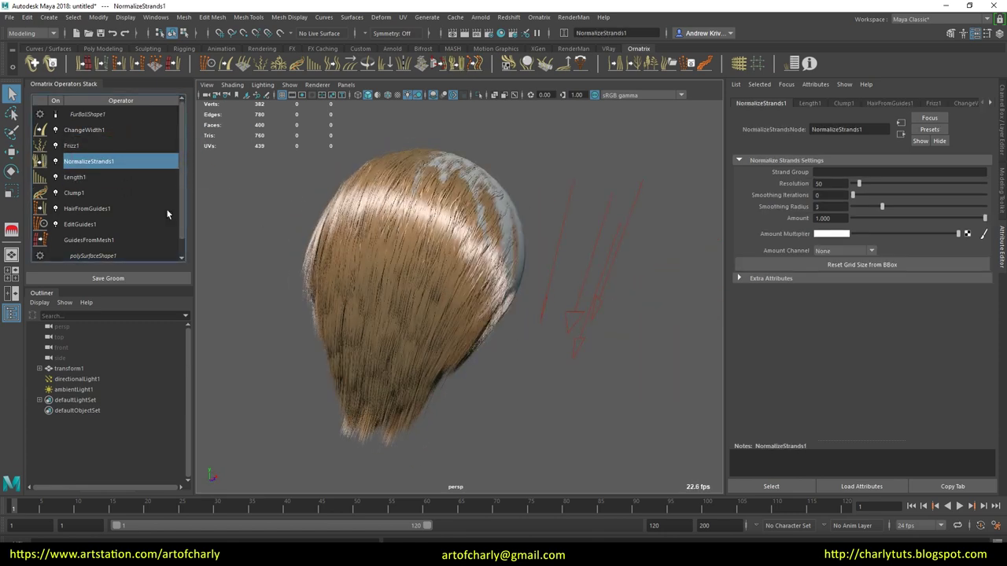
{"action": "left_click_drag", "start_coordinate": [287, 205], "coordinate": [466, 207], "text": "alt"}
Set NormalizeStrands Resolution to 229, then select the directional light for rotating.
{"action": "left_click_drag", "start_coordinate": [864, 183], "coordinate": [881, 183]}
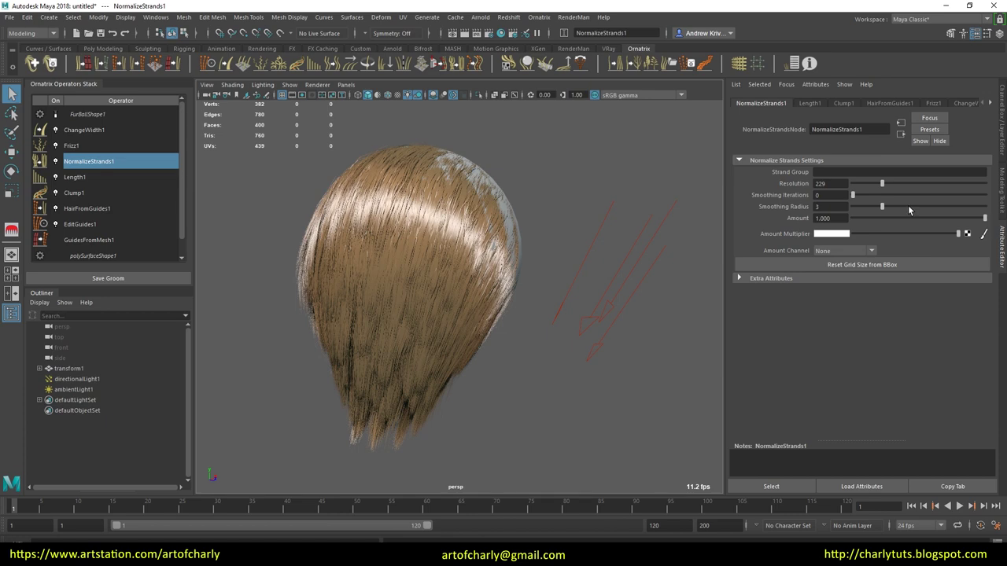
{"action": "mouse_move", "coordinate": [540, 250]}
{"action": "left_mouse_down", "text": "alt"}
{"action": "mouse_move", "coordinate": [420, 225]}
{"action": "mouse_move", "coordinate": [374, 234]}
{"action": "mouse_move", "coordinate": [581, 278]}
{"action": "mouse_move", "coordinate": [578, 230]}
{"action": "left_mouse_up", "text": "alt"}
{"action": "left_click", "coordinate": [373, 234]}
{"action": "left_click", "coordinate": [580, 278]}
{"action": "key", "text": "e"}
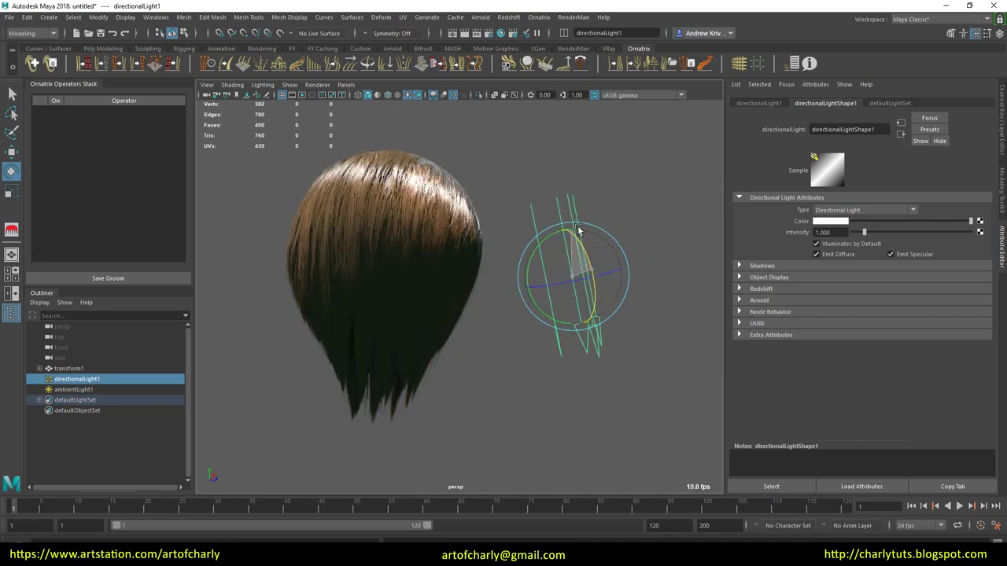
Re-angle the directional light, then make the hair shader roots green and tips dark blue.
{"action": "mouse_move", "coordinate": [578, 231]}
{"action": "left_mouse_down"}
{"action": "mouse_move", "coordinate": [546, 169]}
{"action": "mouse_move", "coordinate": [550, 226]}
{"action": "left_mouse_up"}
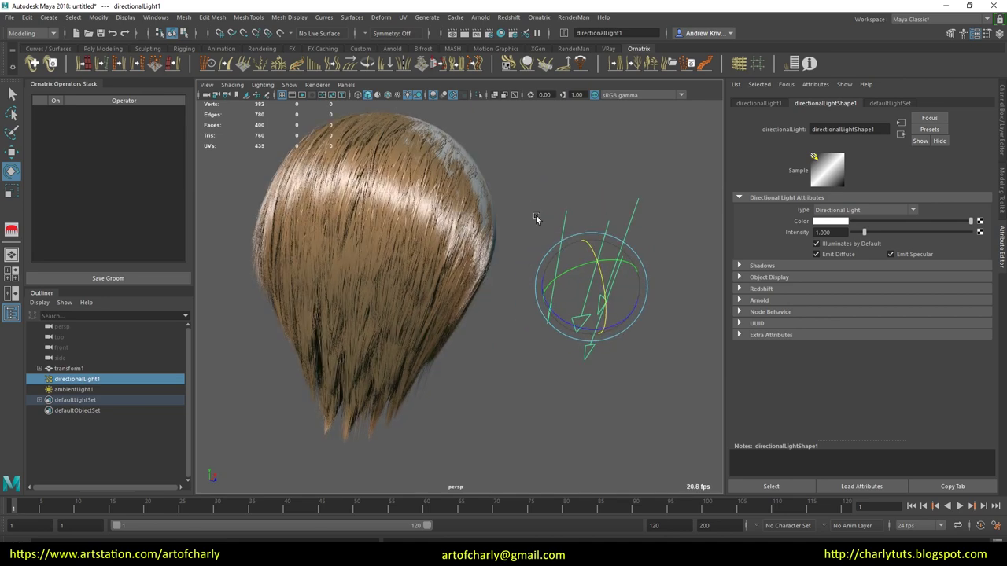
{"action": "left_click", "coordinate": [349, 238]}
{"action": "left_click", "coordinate": [831, 210]}
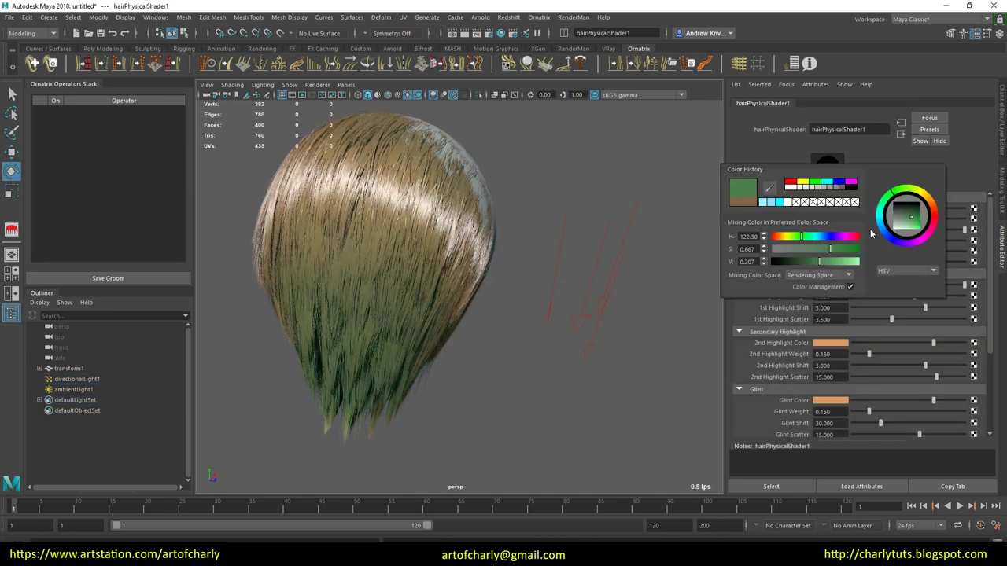
{"action": "left_click_drag", "start_coordinate": [877, 223], "coordinate": [861, 221]}
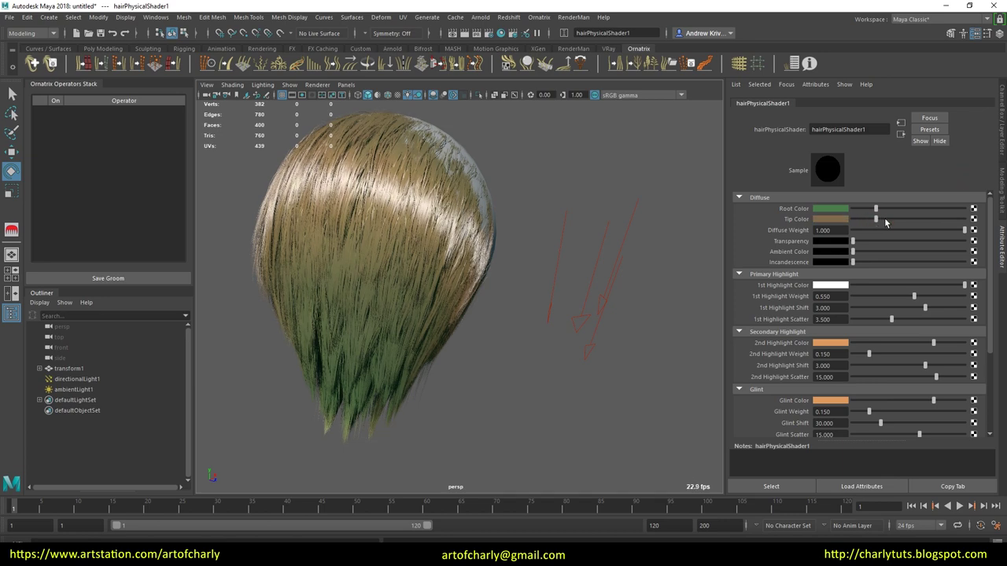
{"action": "left_click", "coordinate": [845, 220]}
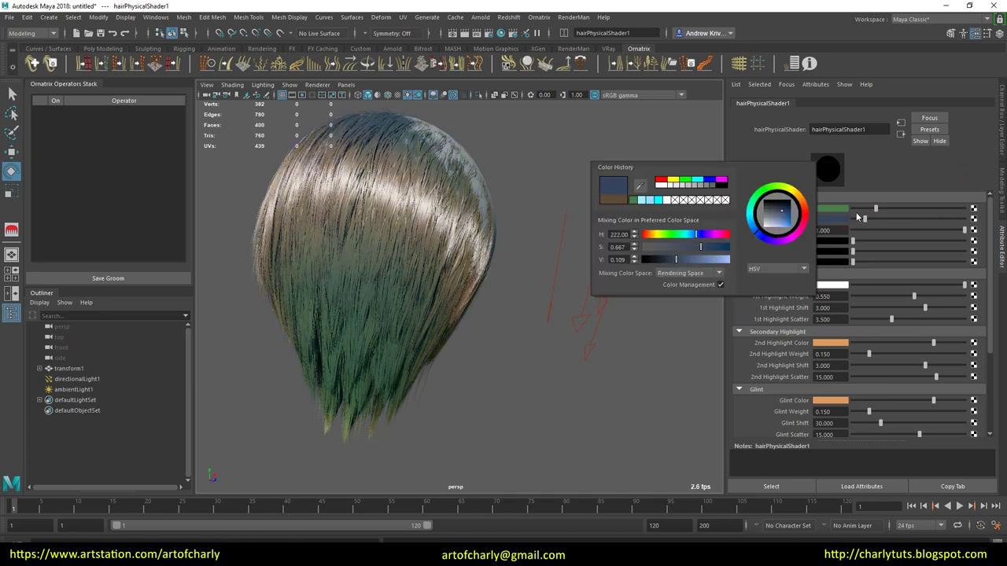
Lower the 1st and 2nd Highlight Scatter and rotate the directional light again.
{"action": "mouse_move", "coordinate": [891, 319]}
{"action": "left_mouse_down"}
{"action": "mouse_move", "coordinate": [857, 318]}
{"action": "mouse_move", "coordinate": [865, 316]}
{"action": "left_mouse_up"}
{"action": "left_click_drag", "start_coordinate": [870, 379], "coordinate": [910, 380]}
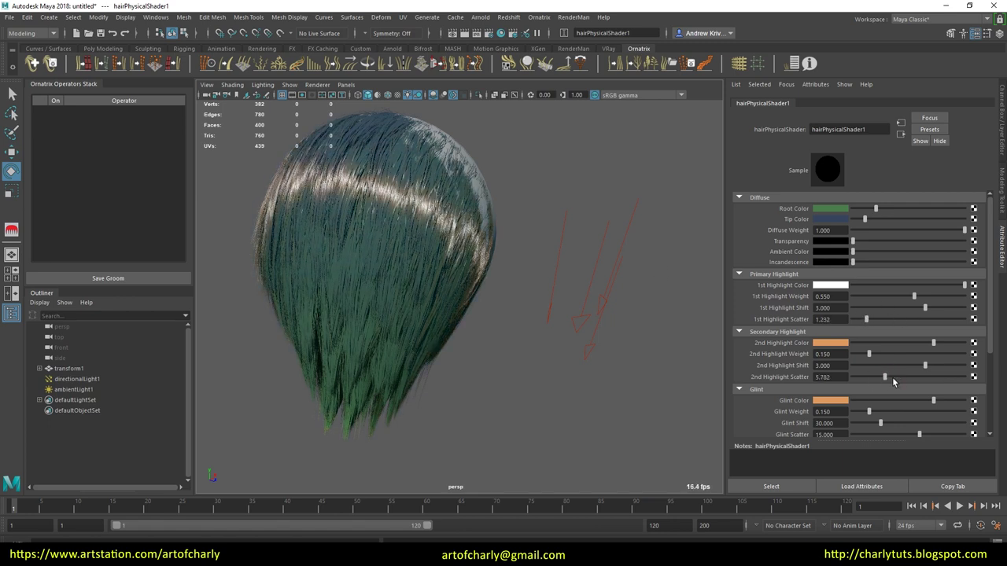
{"action": "left_click", "coordinate": [615, 282]}
{"action": "mouse_move", "coordinate": [580, 259]}
{"action": "left_mouse_down"}
{"action": "mouse_move", "coordinate": [618, 271]}
{"action": "mouse_move", "coordinate": [501, 252]}
{"action": "mouse_move", "coordinate": [577, 321]}
{"action": "left_mouse_up"}
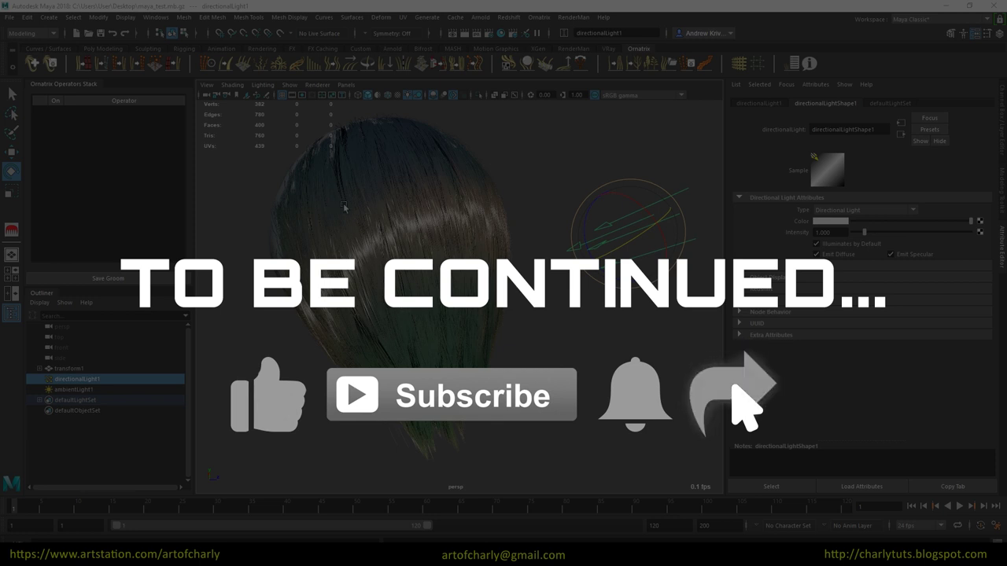
{"action": "mouse_move", "coordinate": [360, 274]}
{"action": "left_mouse_down", "text": "alt"}
{"action": "mouse_move", "coordinate": [484, 236]}
{"action": "mouse_move", "coordinate": [395, 325]}
{"action": "left_mouse_up", "text": "alt"}
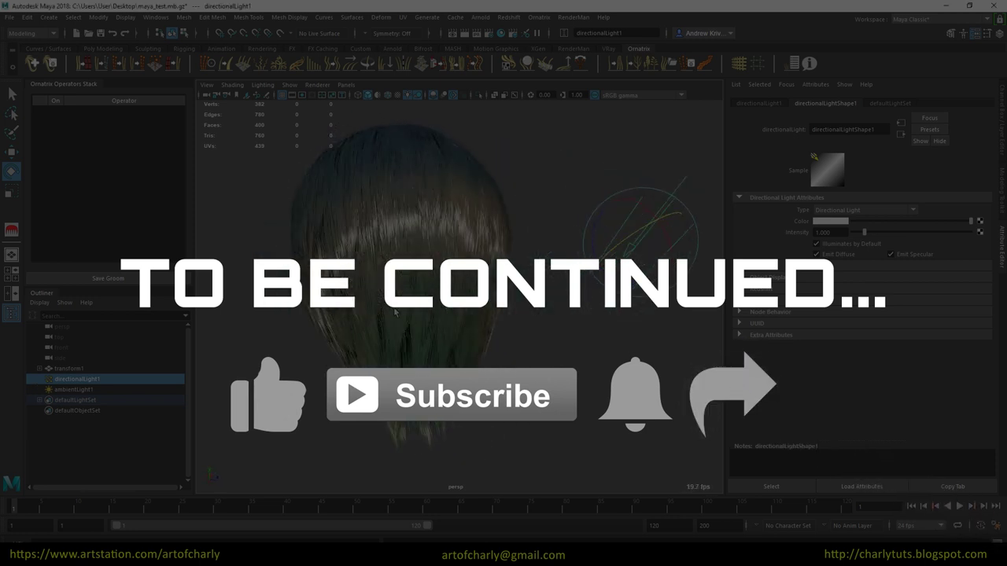